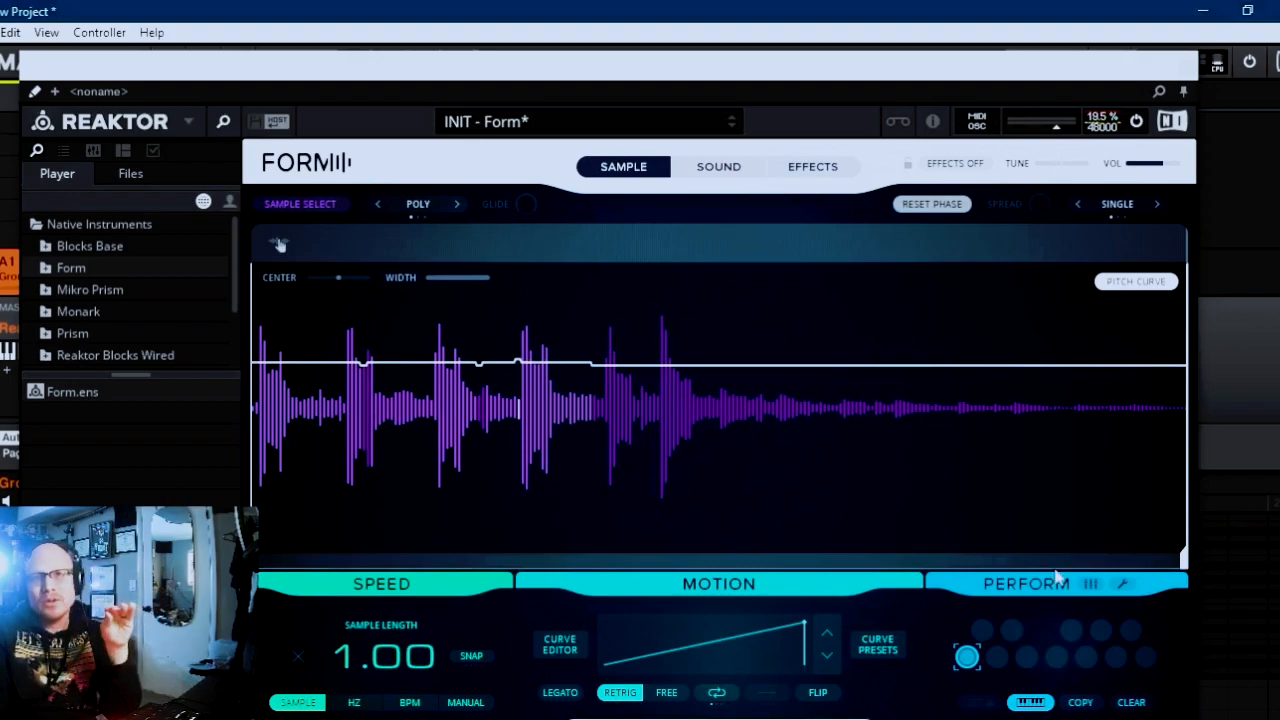
# In the motion curve editor, shorten the curve segment to a length of 0.47 and insert three more segments on its left.
pyautogui.click(561, 645)
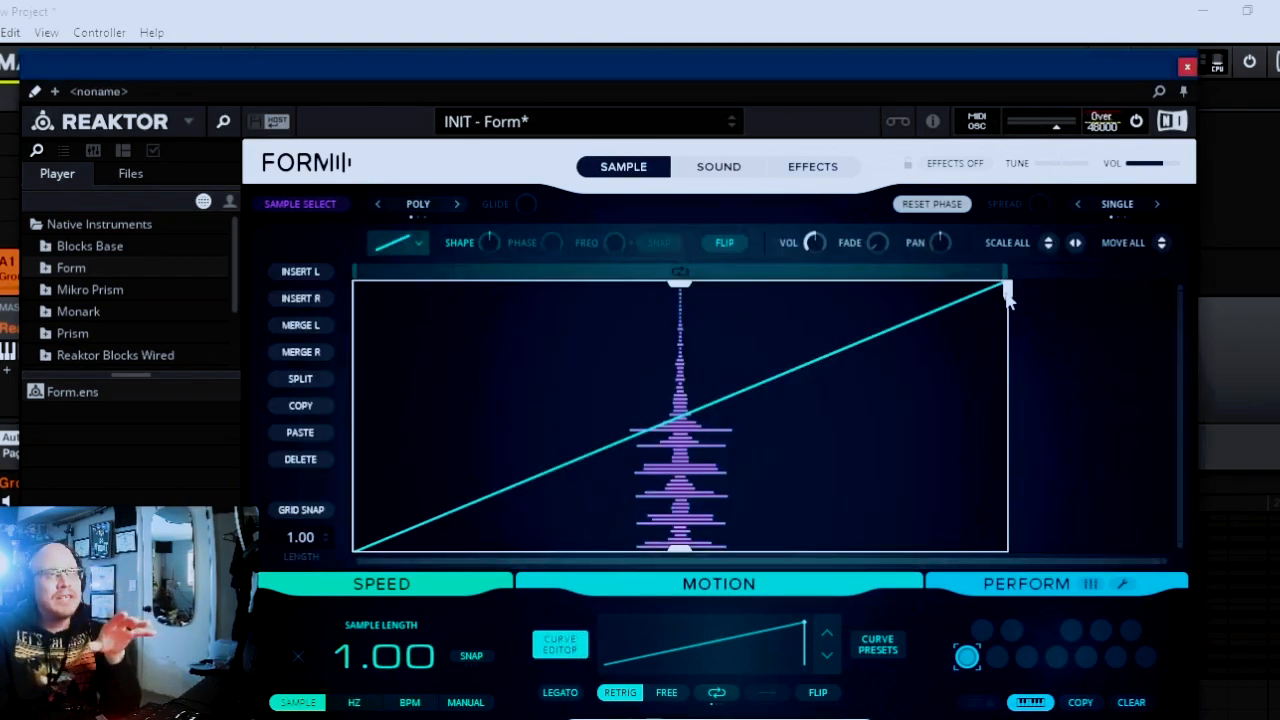
pyautogui.moveTo(1007, 290); pyautogui.dragTo(663, 325)
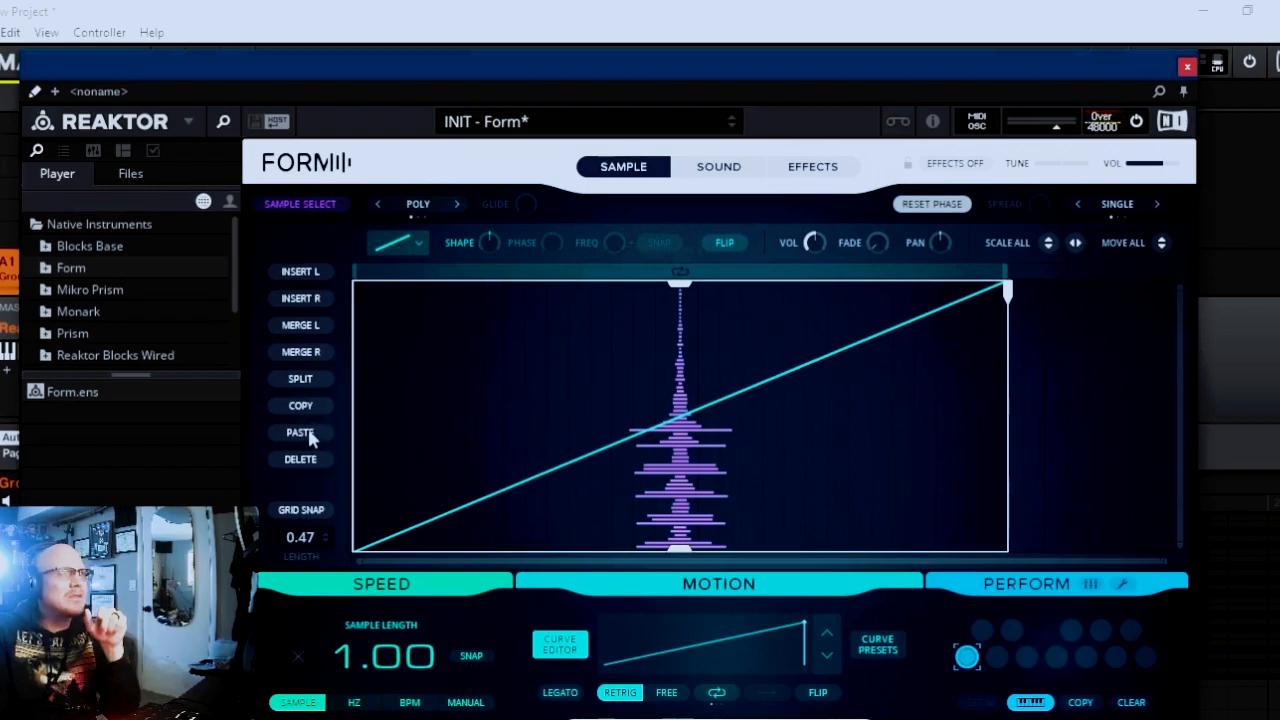
pyautogui.click(301, 272)
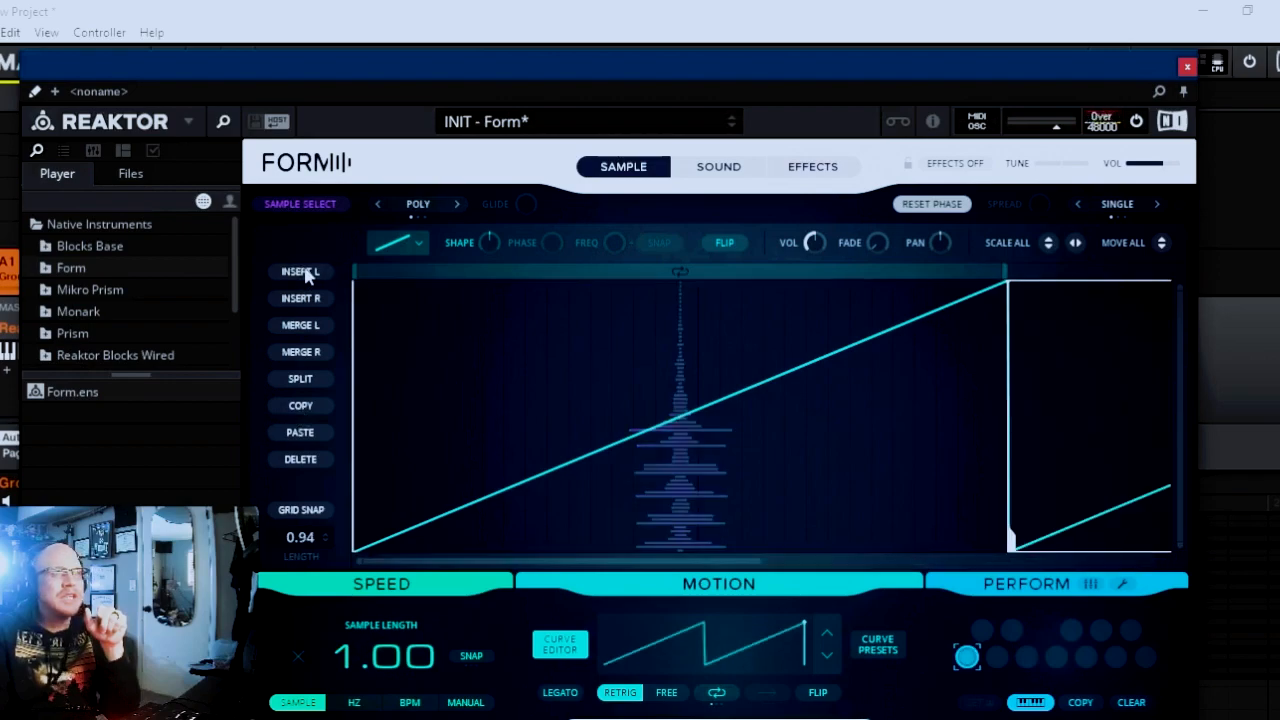
pyautogui.click(307, 276)
pyautogui.click(308, 276)
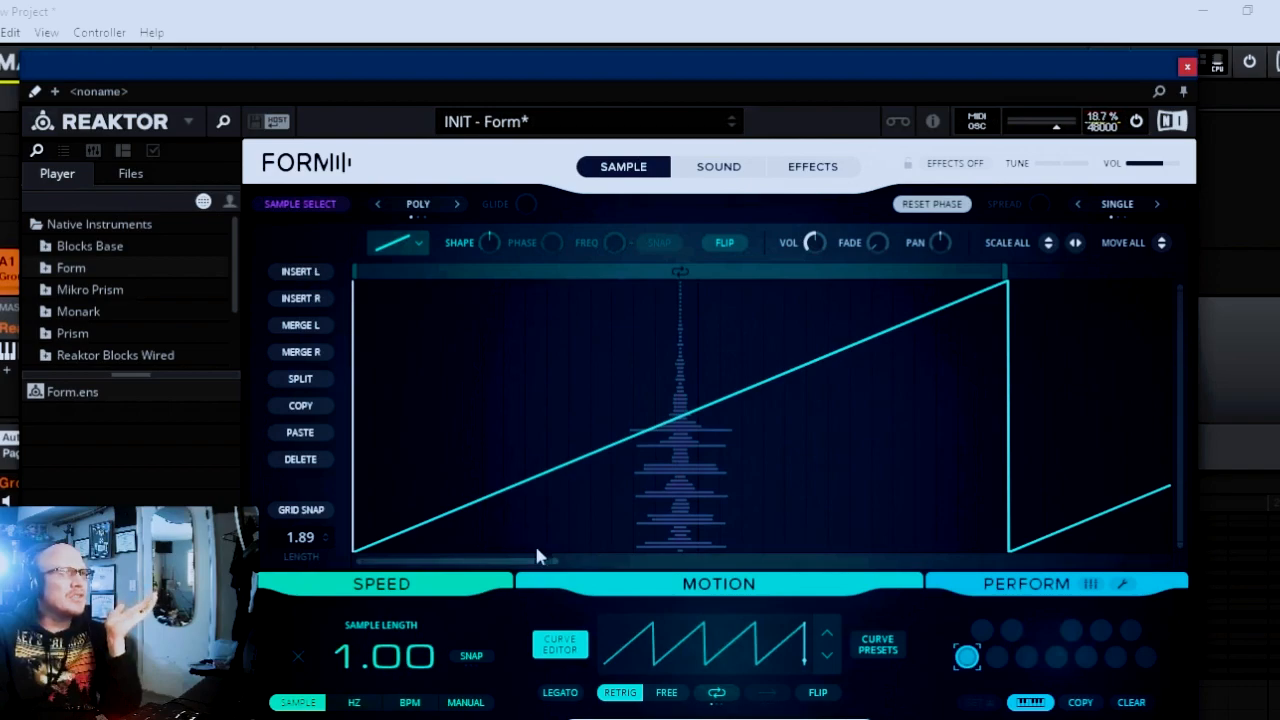
# Compress the third curve segment's sample range to a narrow band just below the middle and widen the segment by moving its start earlier.
pyautogui.moveTo(508, 562); pyautogui.dragTo(706, 503)
pyautogui.moveTo(714, 562); pyautogui.dragTo(674, 586)
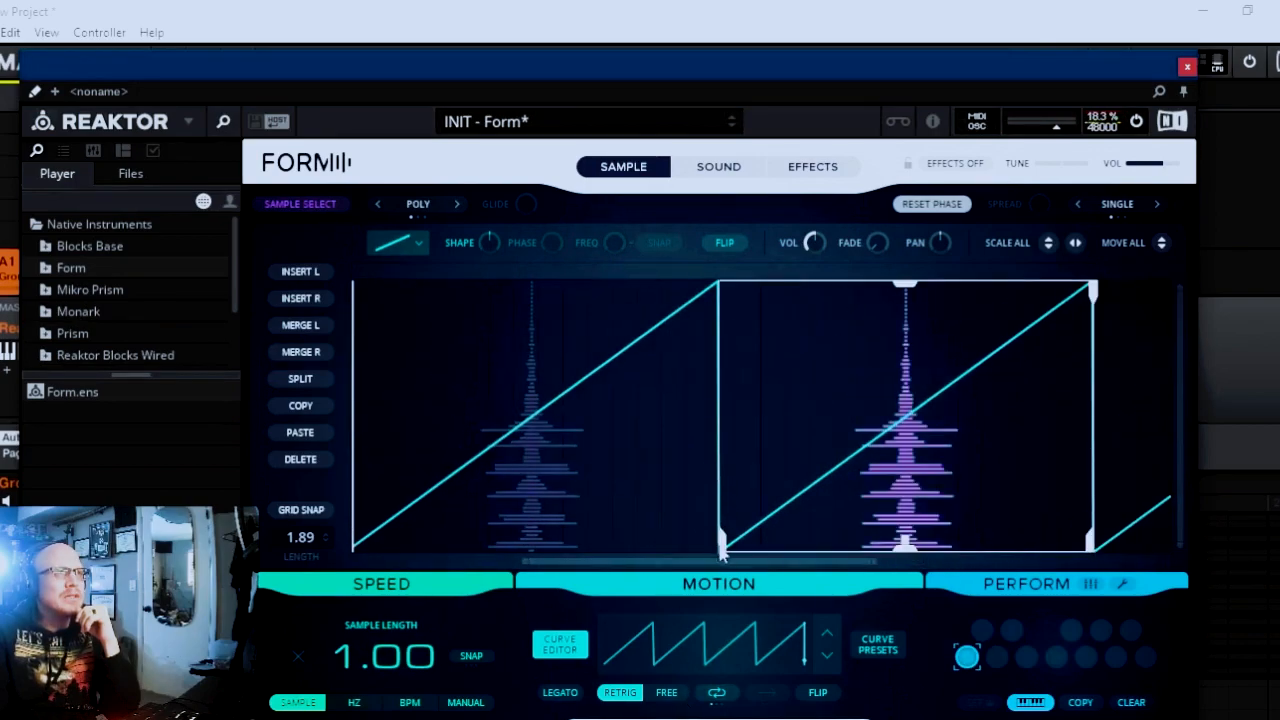
pyautogui.moveTo(727, 545); pyautogui.dragTo(904, 547)
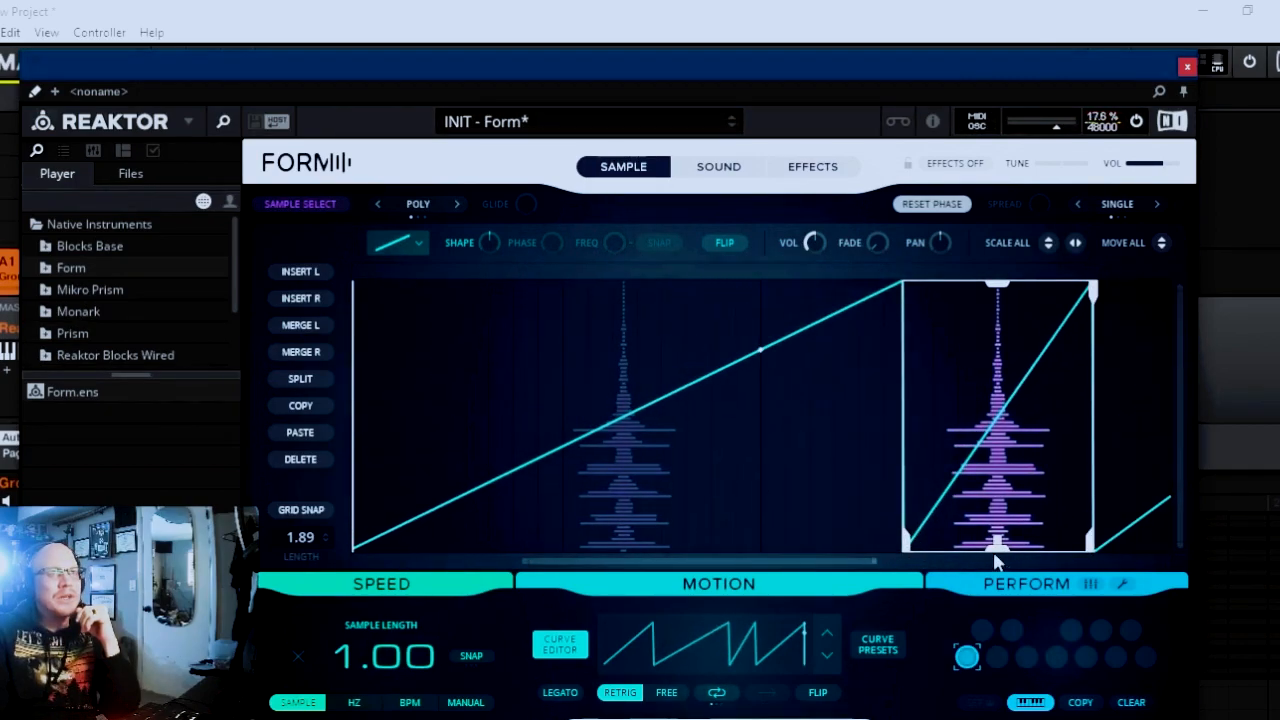
pyautogui.moveTo(1002, 290); pyautogui.dragTo(1006, 425)
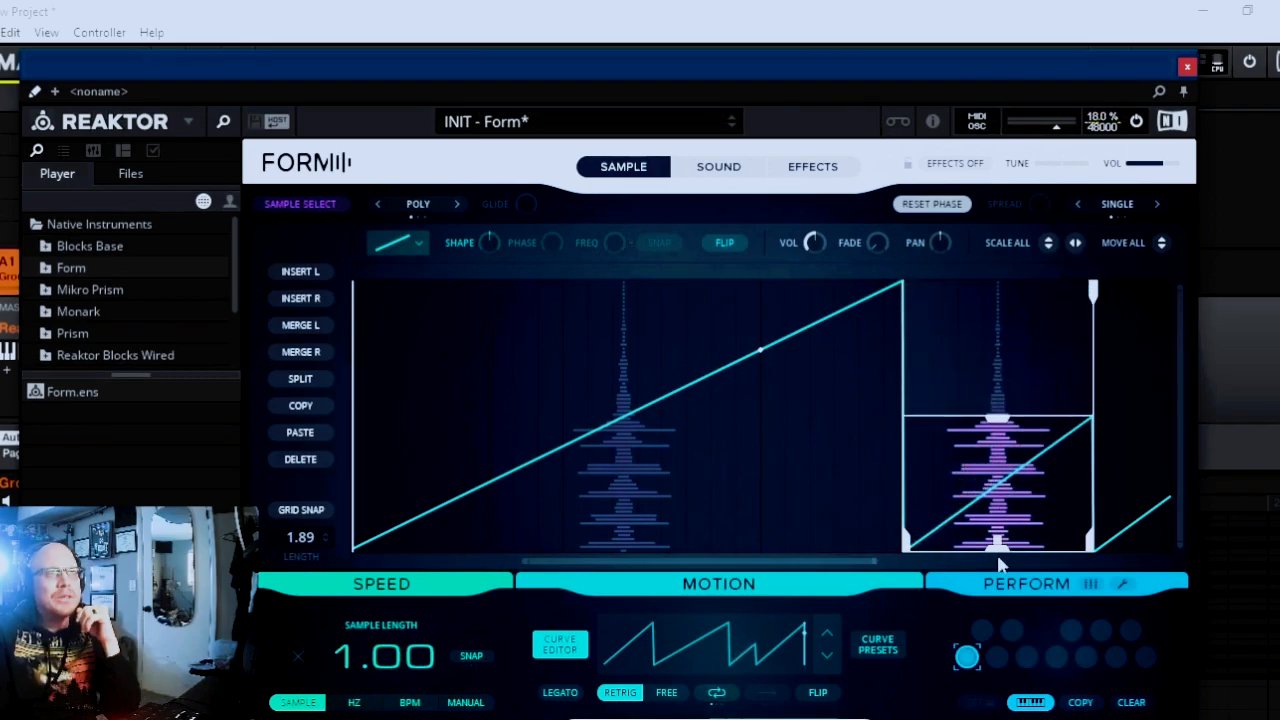
pyautogui.moveTo(998, 548); pyautogui.dragTo(1006, 481)
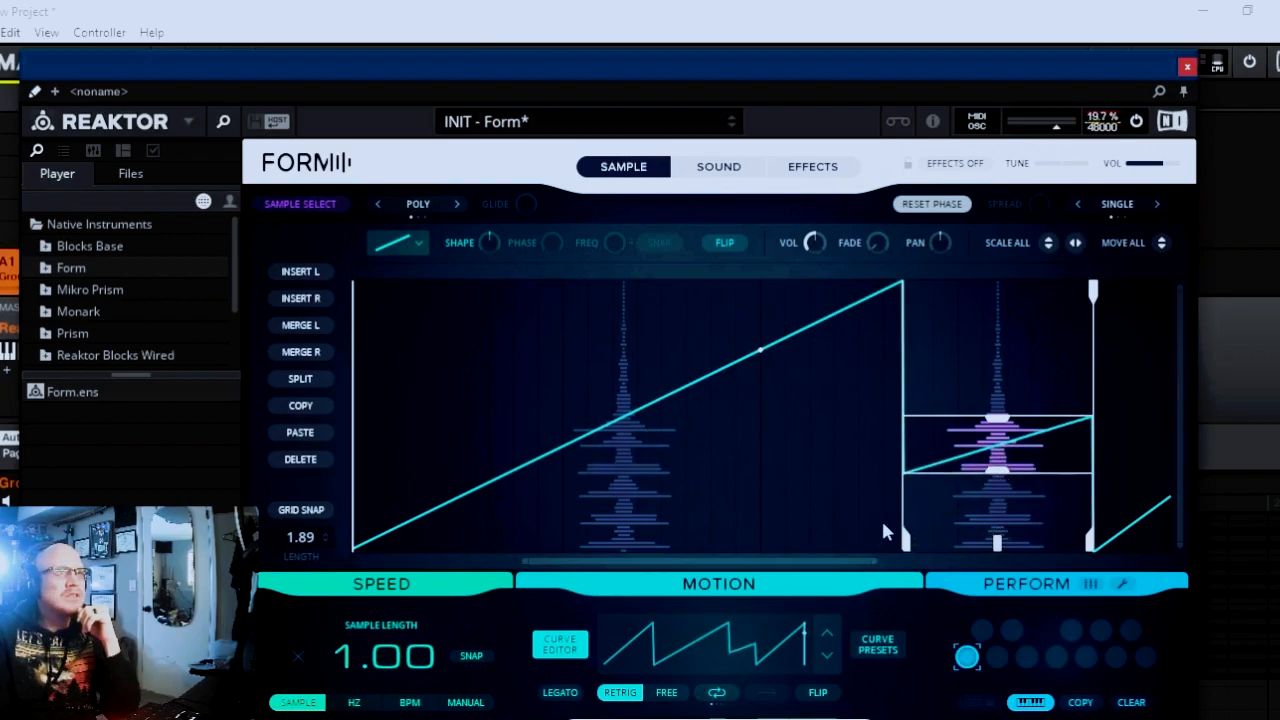
pyautogui.moveTo(905, 540); pyautogui.dragTo(667, 545)
# Lower the second segment's upper limit to near the base and compress the fourth segment's range to a narrow band above the middle.
pyautogui.click(638, 470)
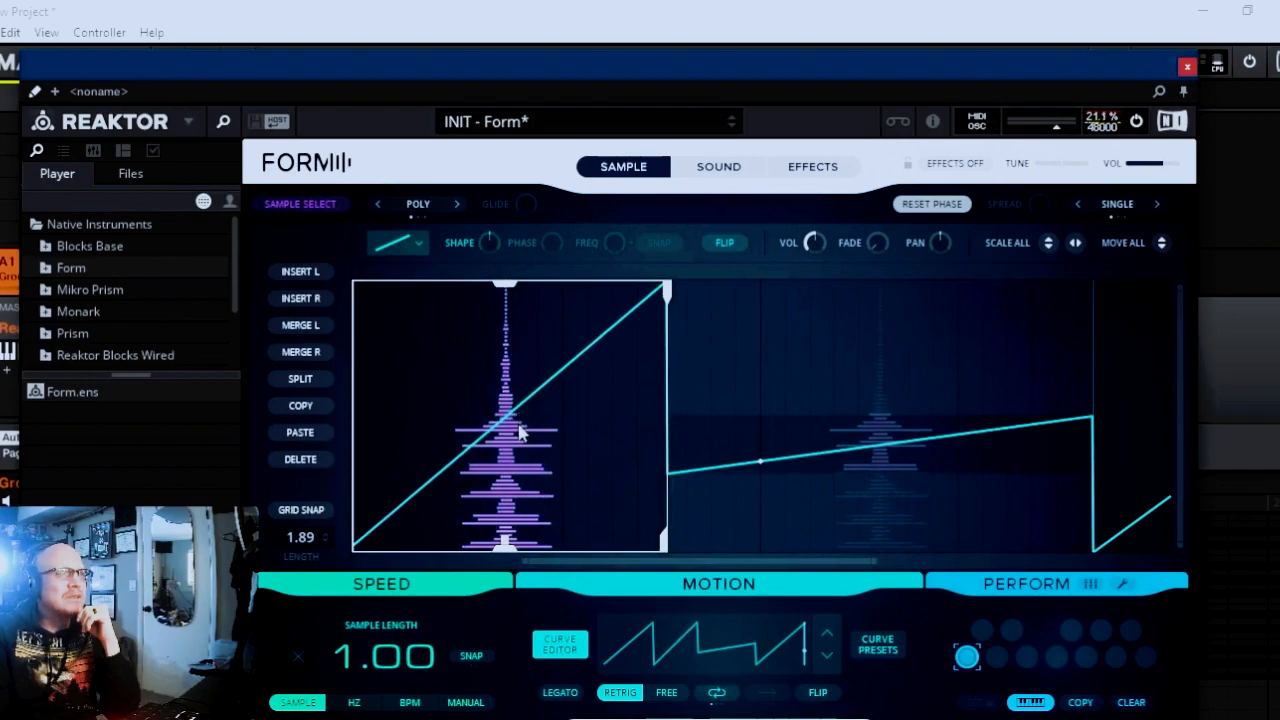
pyautogui.moveTo(503, 293); pyautogui.dragTo(517, 518)
pyautogui.moveTo(692, 562); pyautogui.dragTo(864, 526)
pyautogui.click(763, 414)
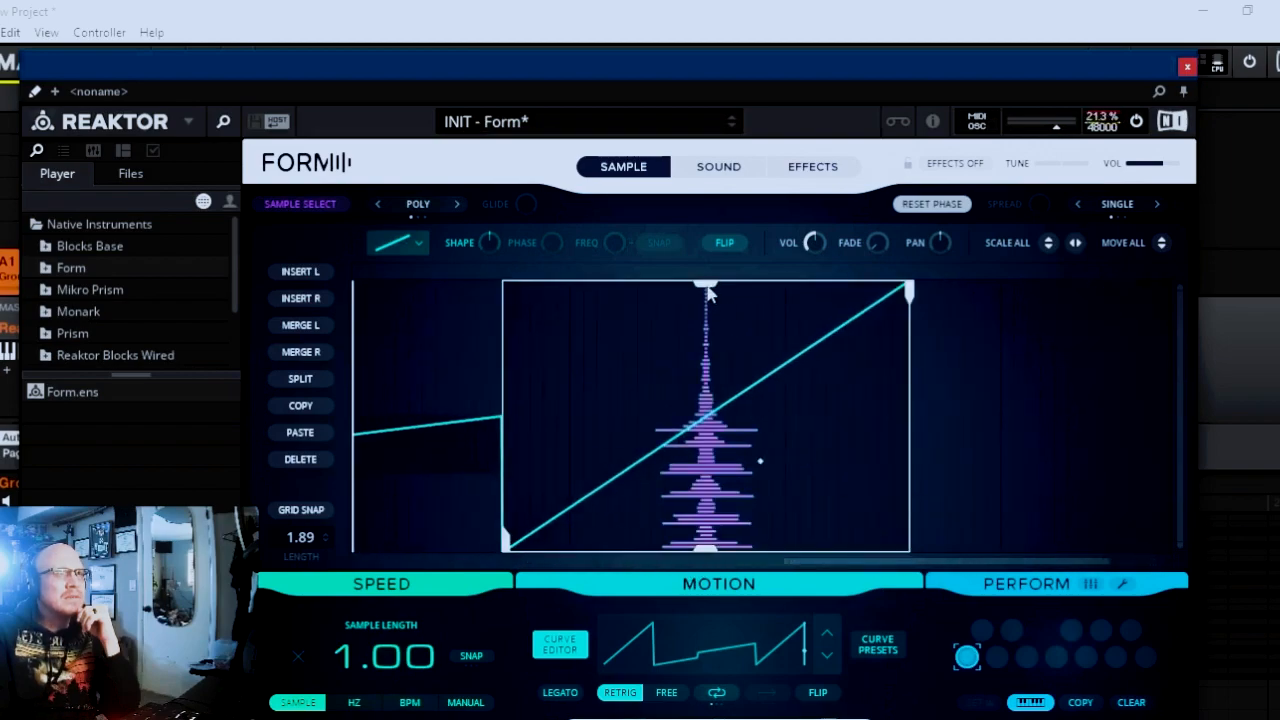
pyautogui.moveTo(708, 553); pyautogui.dragTo(705, 400)
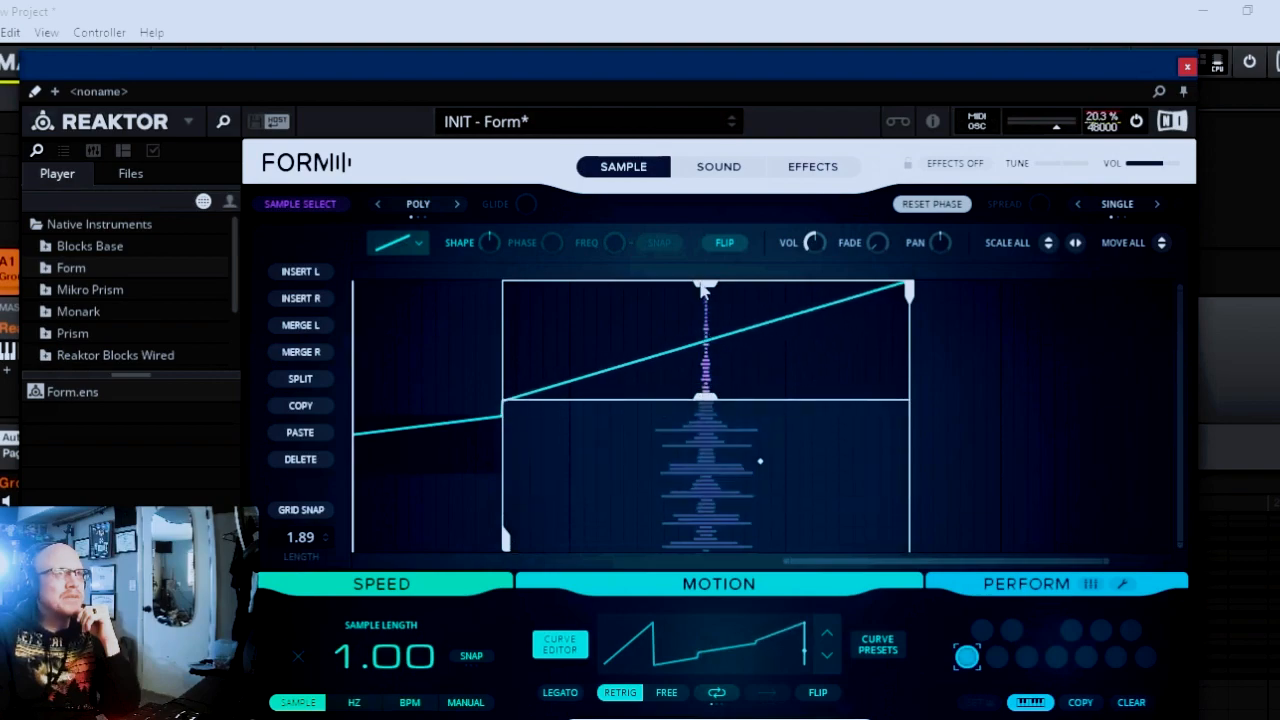
pyautogui.moveTo(708, 291); pyautogui.dragTo(711, 336)
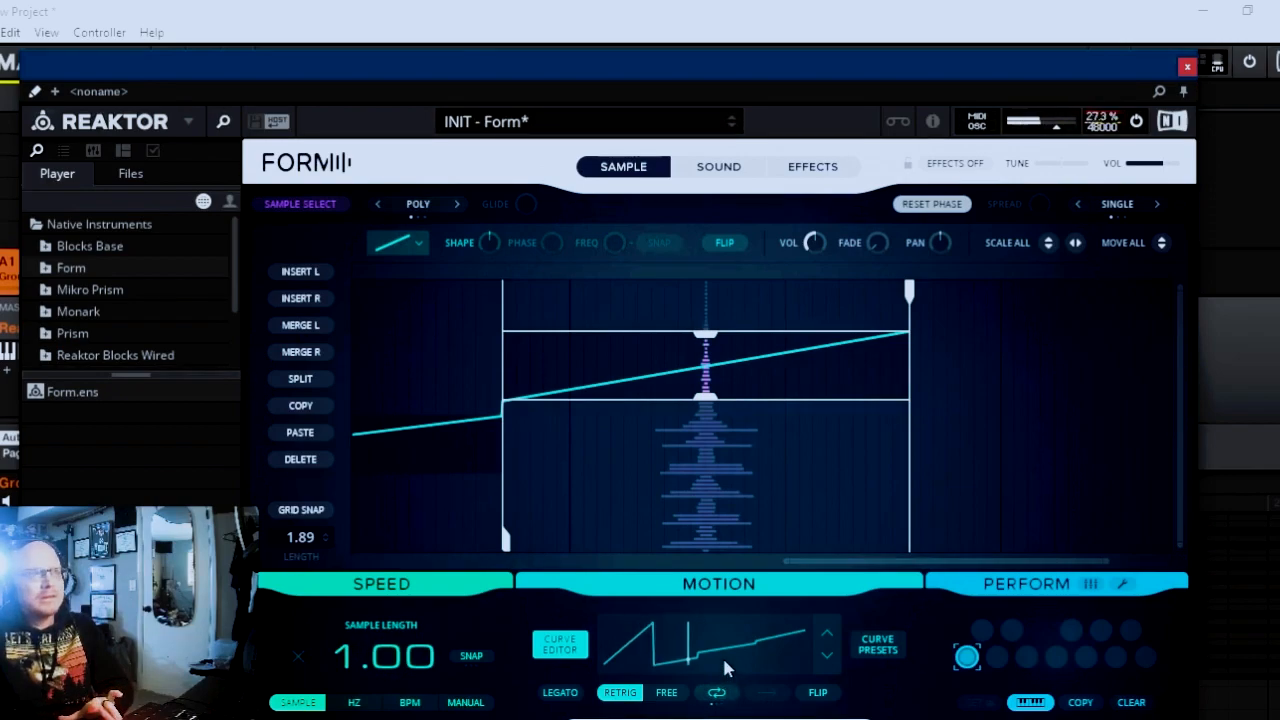
# Set the motion to Free with Sync looping in the back-and-forth direction, and flip the whole curve.
pyautogui.moveTo(929, 563); pyautogui.dragTo(878, 593)
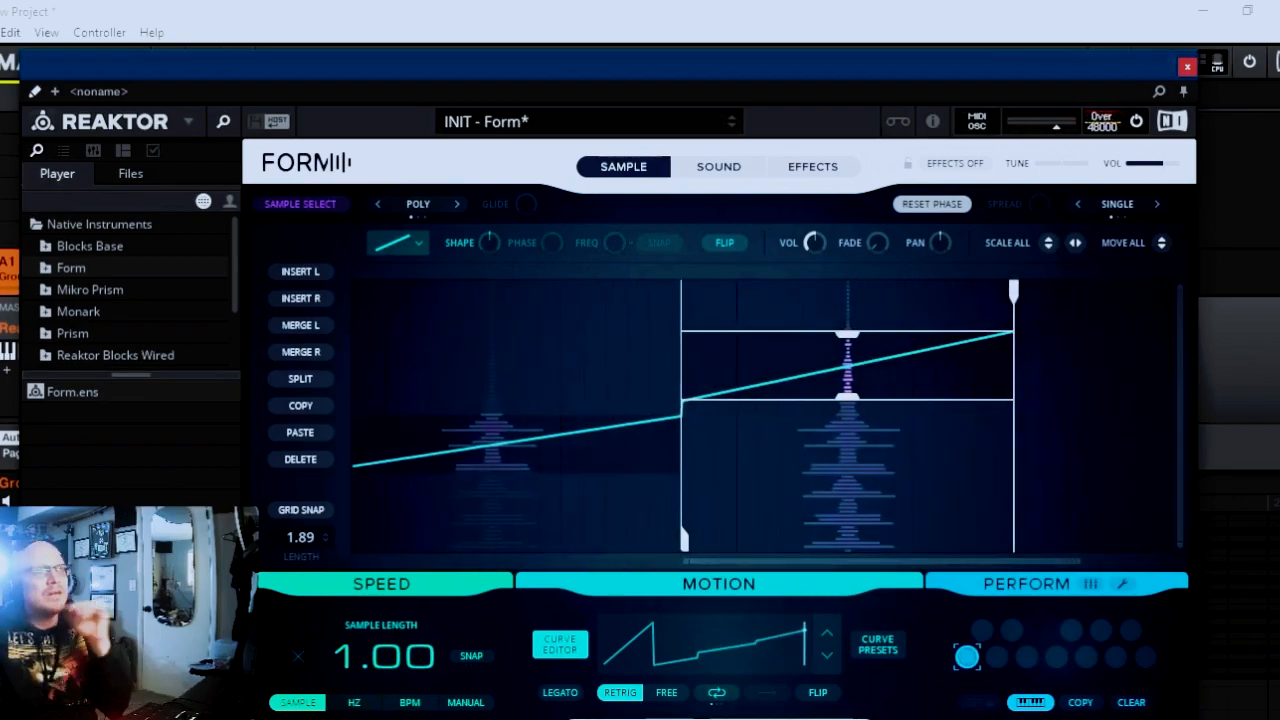
pyautogui.click(719, 694)
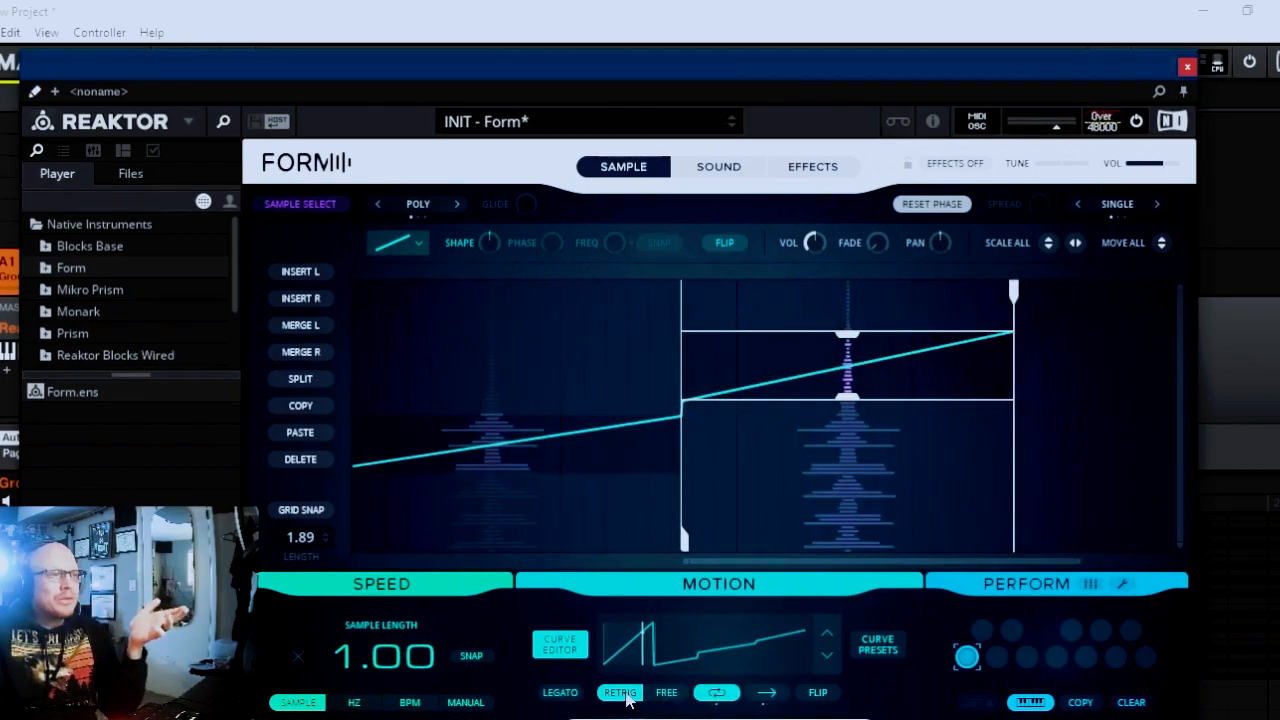
pyautogui.click(664, 693)
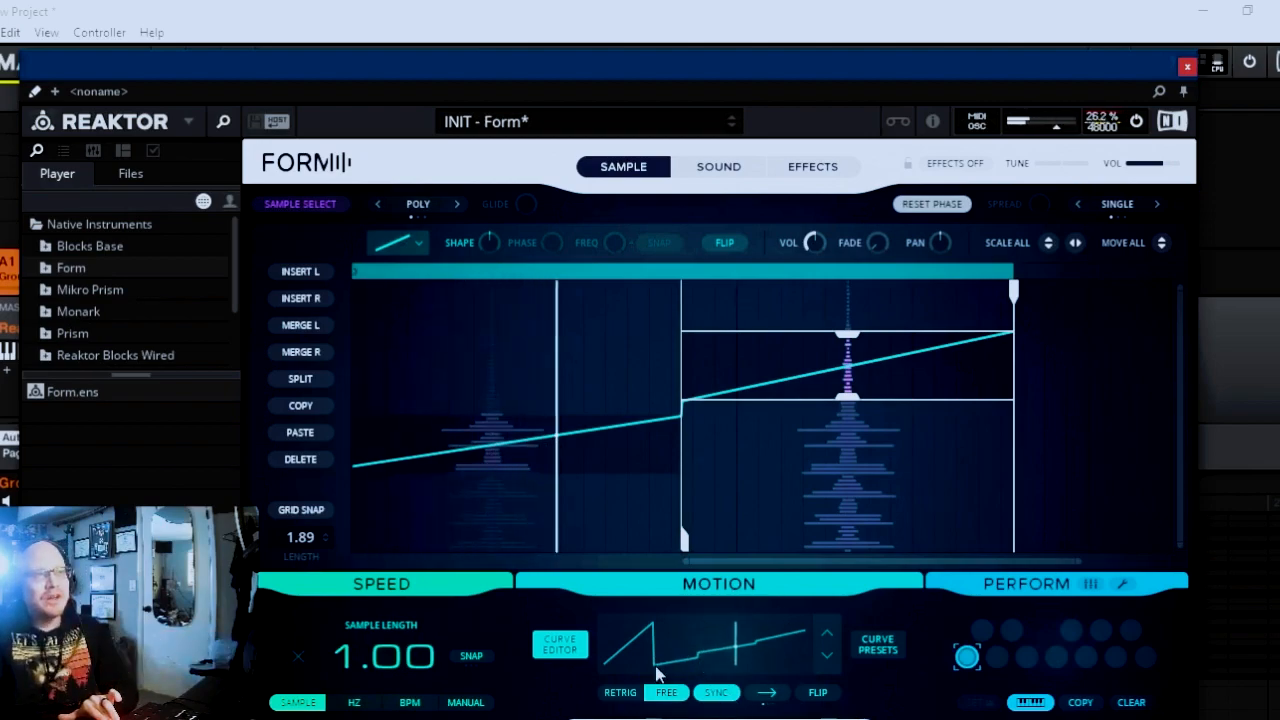
pyautogui.click(767, 690)
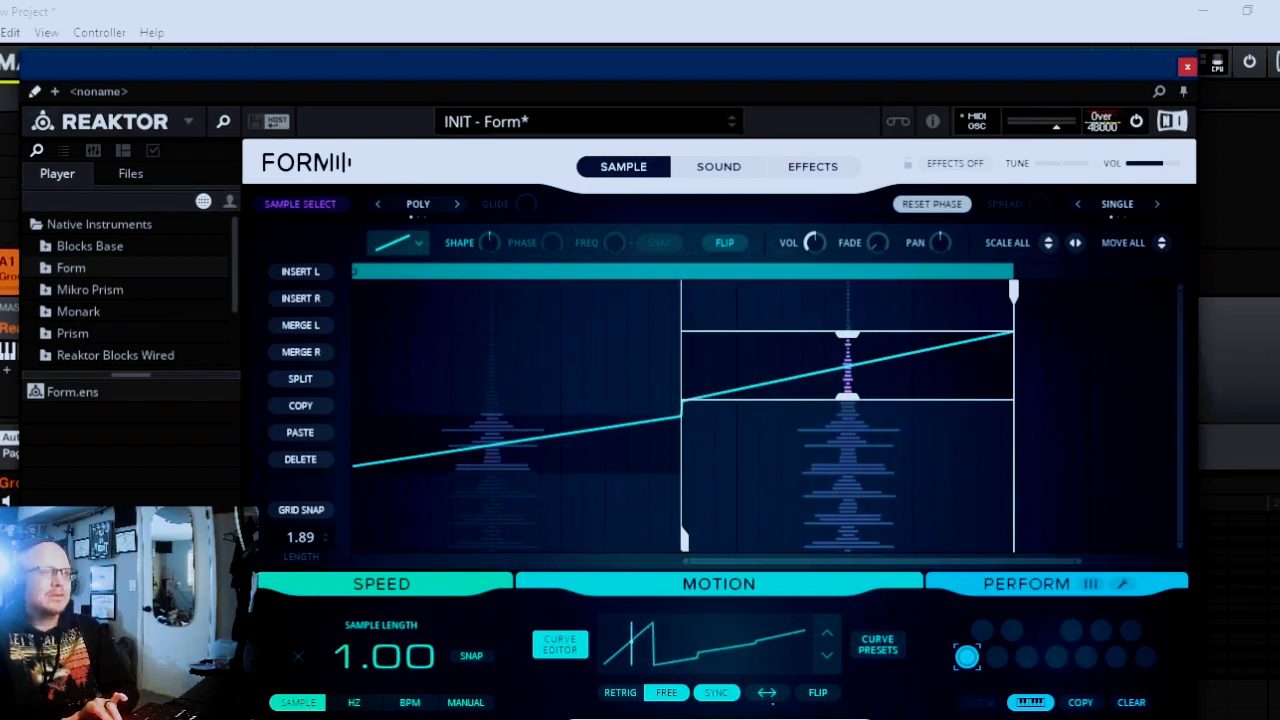
pyautogui.click(820, 693)
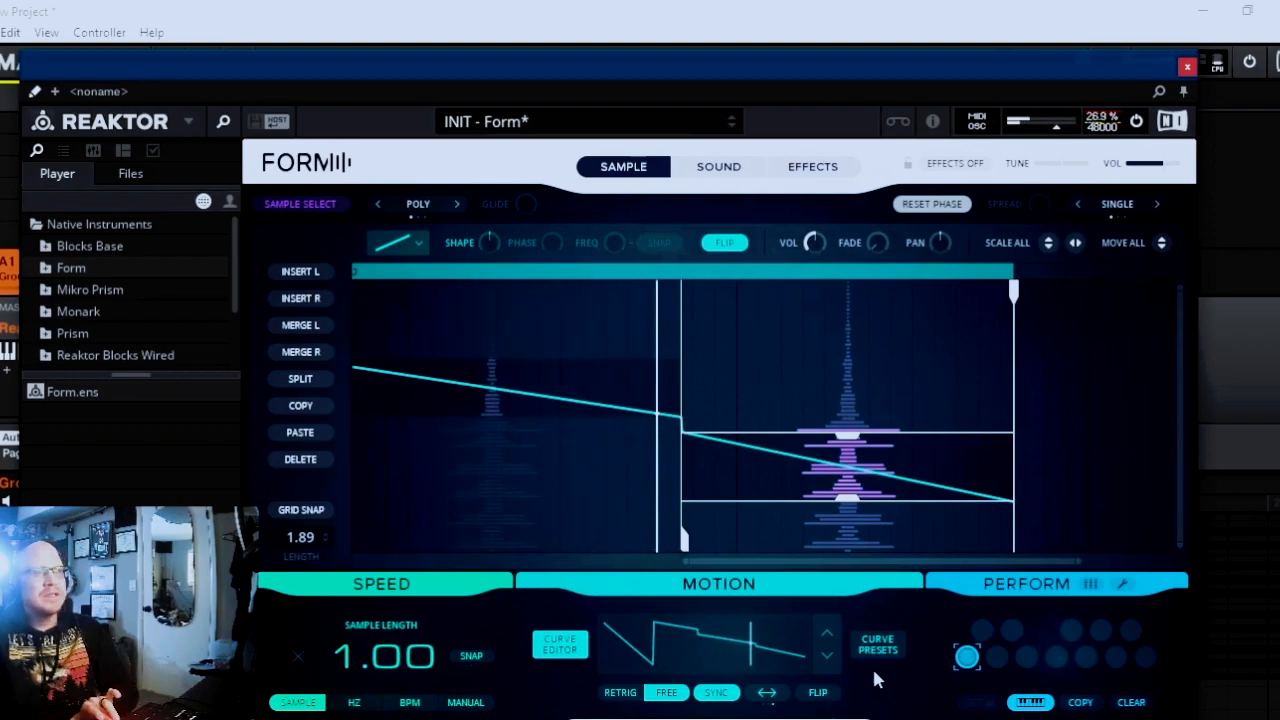
# Switch the speed mode to BPM and set the sync speed to 1/16.
pyautogui.moveTo(842, 563); pyautogui.dragTo(540, 590)
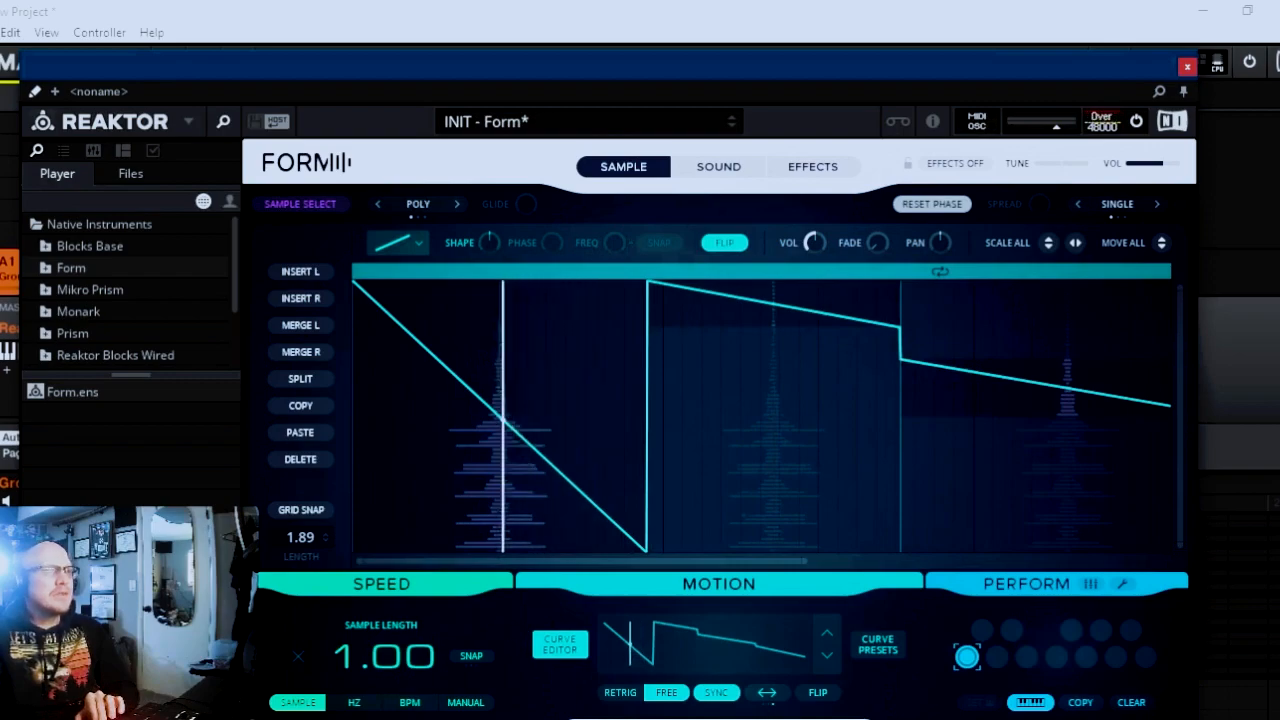
pyautogui.click(362, 704)
pyautogui.click(425, 703)
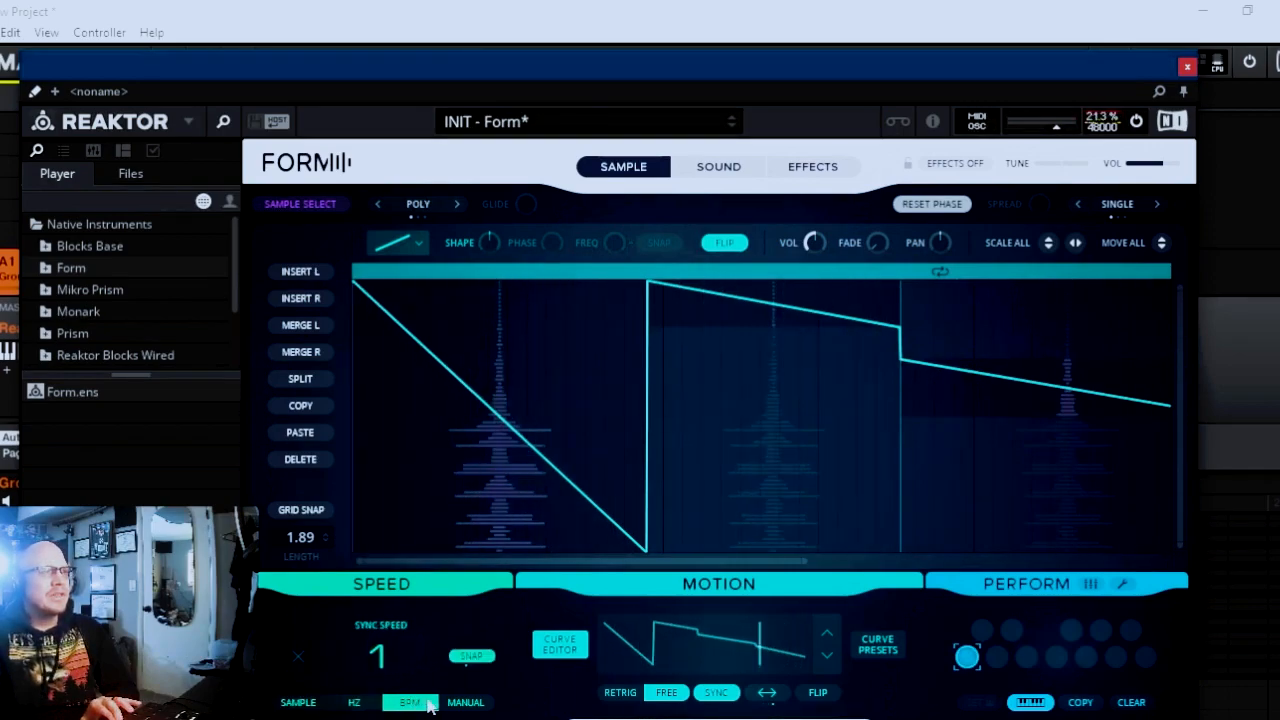
pyautogui.moveTo(385, 660); pyautogui.dragTo(385, 702)
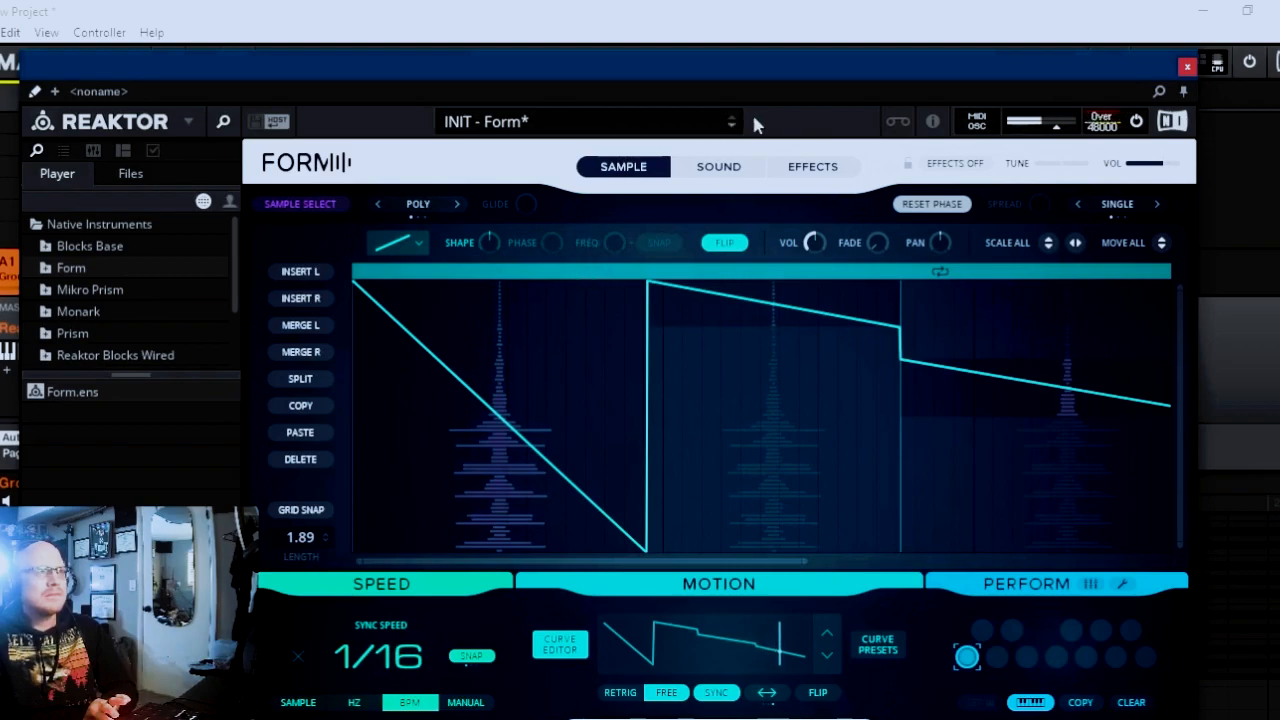
# Give the first curve segment the S-curve waveform and reduce its Shape so it is steep at the ends and flat in the middle.
pyautogui.moveTo(779, 73); pyautogui.dragTo(777, 24)
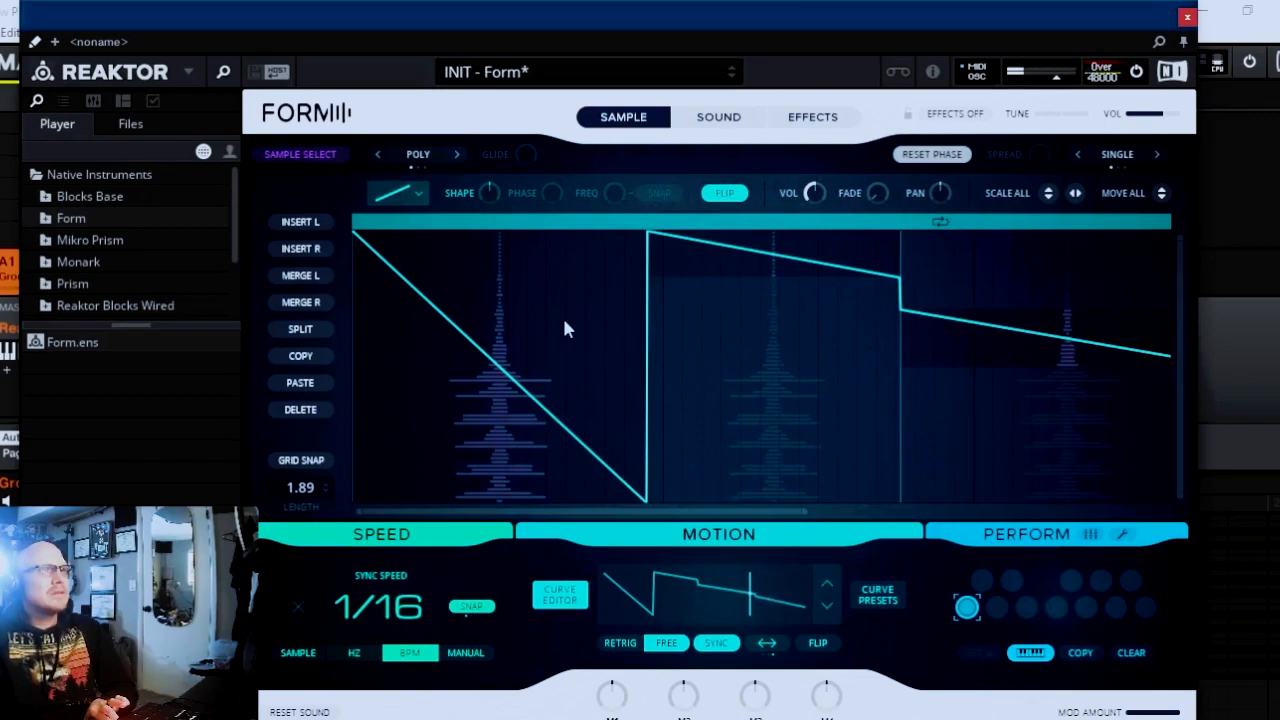
pyautogui.click(510, 276)
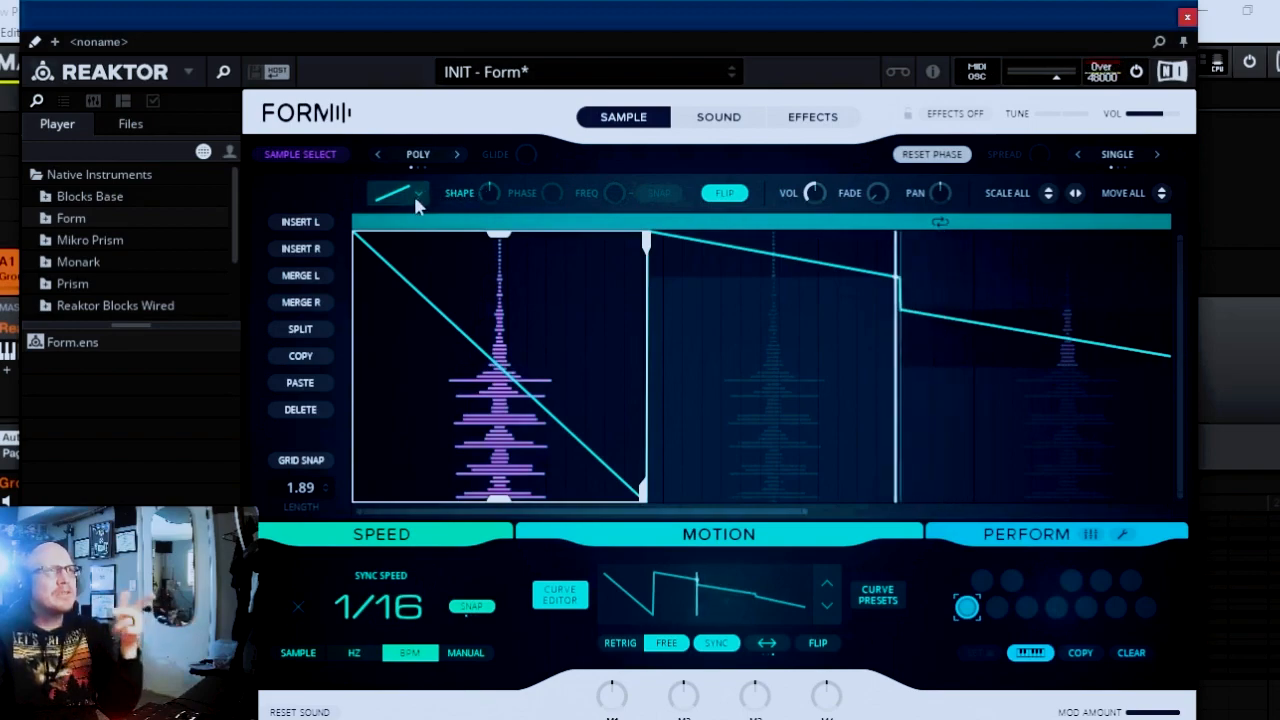
pyautogui.moveTo(491, 187); pyautogui.dragTo(493, 153)
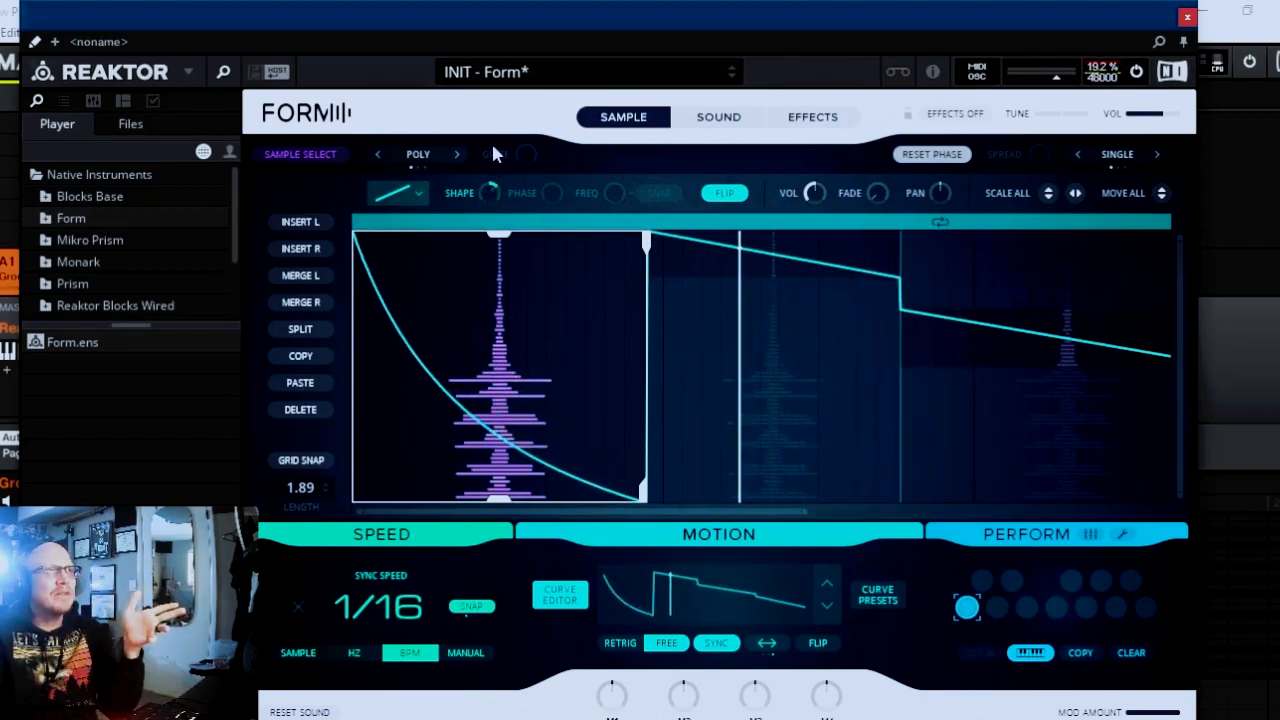
pyautogui.click(400, 189)
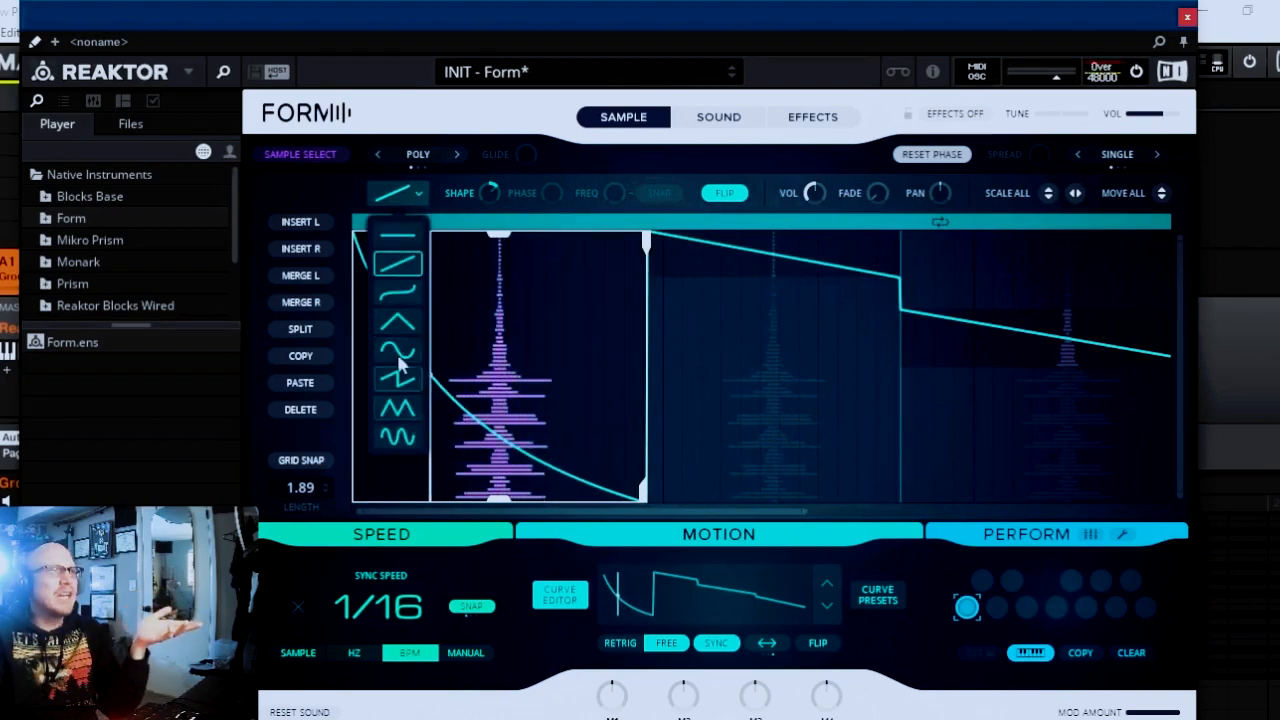
pyautogui.click(402, 291)
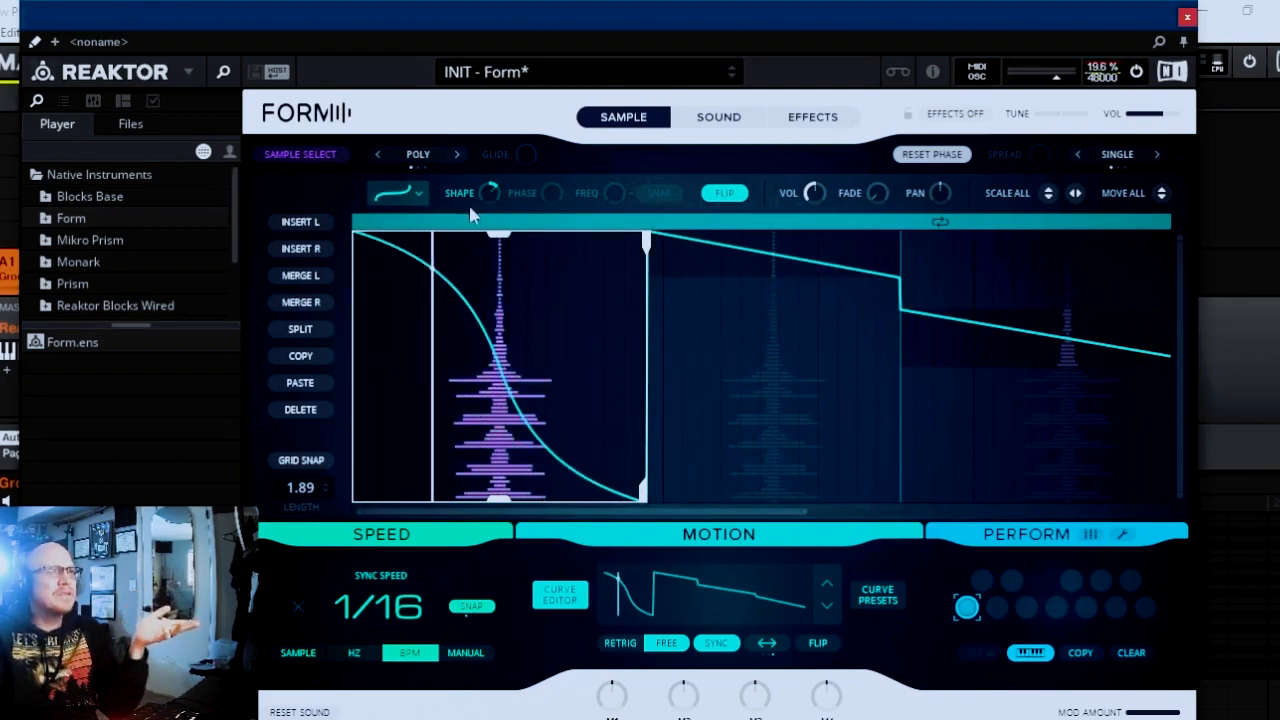
pyautogui.moveTo(489, 192); pyautogui.dragTo(514, 326)
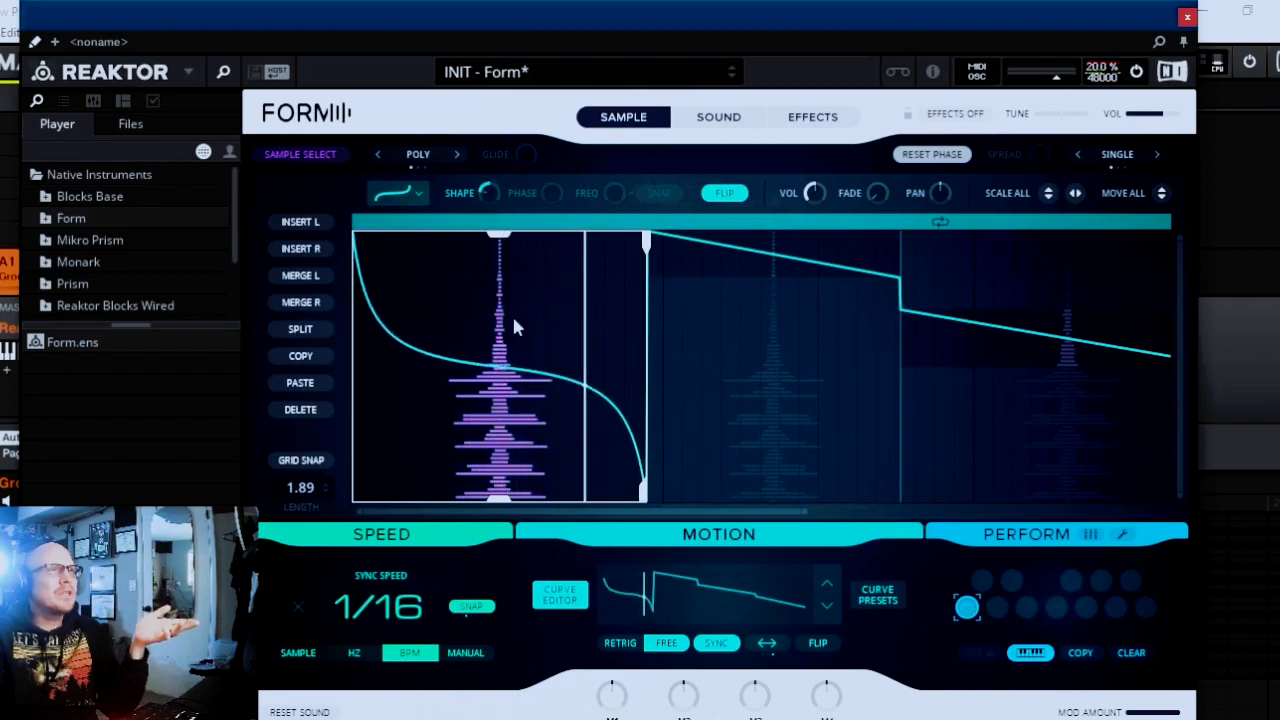
# Change the second curve segment to the single triangle waveform and reduce its Shape to make a sharp central point.
pyautogui.click(790, 252)
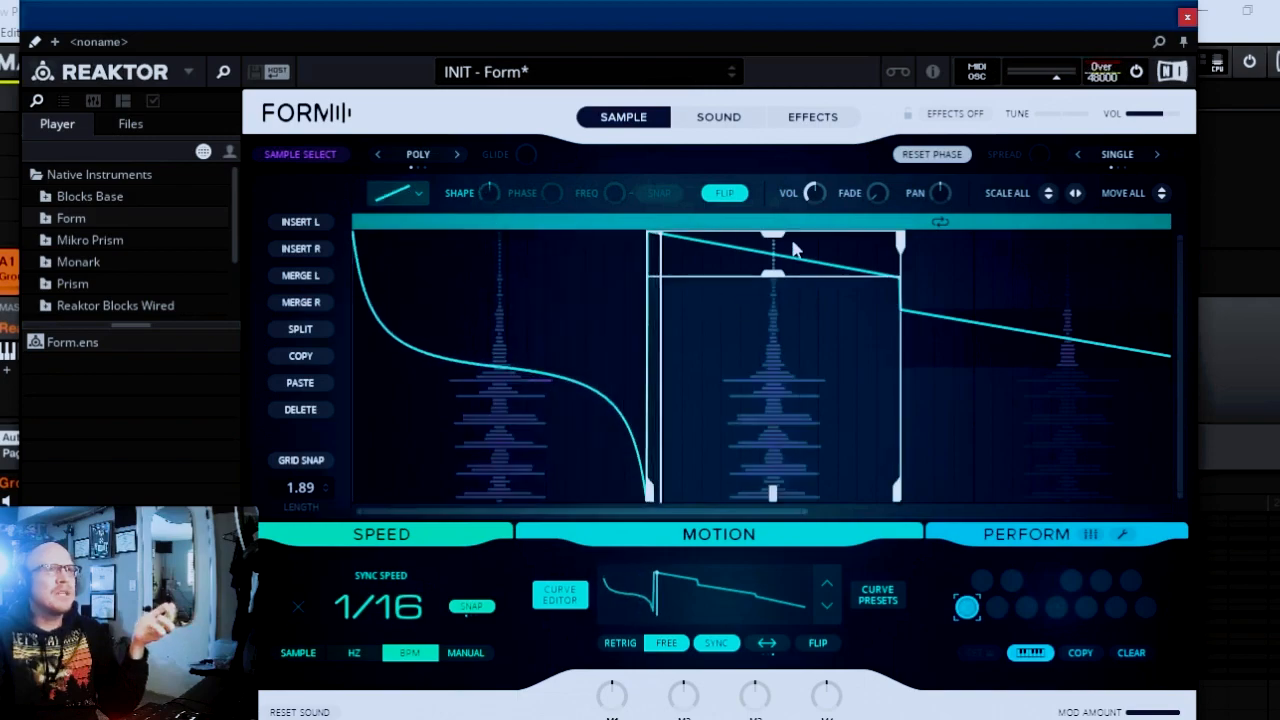
pyautogui.click(415, 192)
pyautogui.click(406, 310)
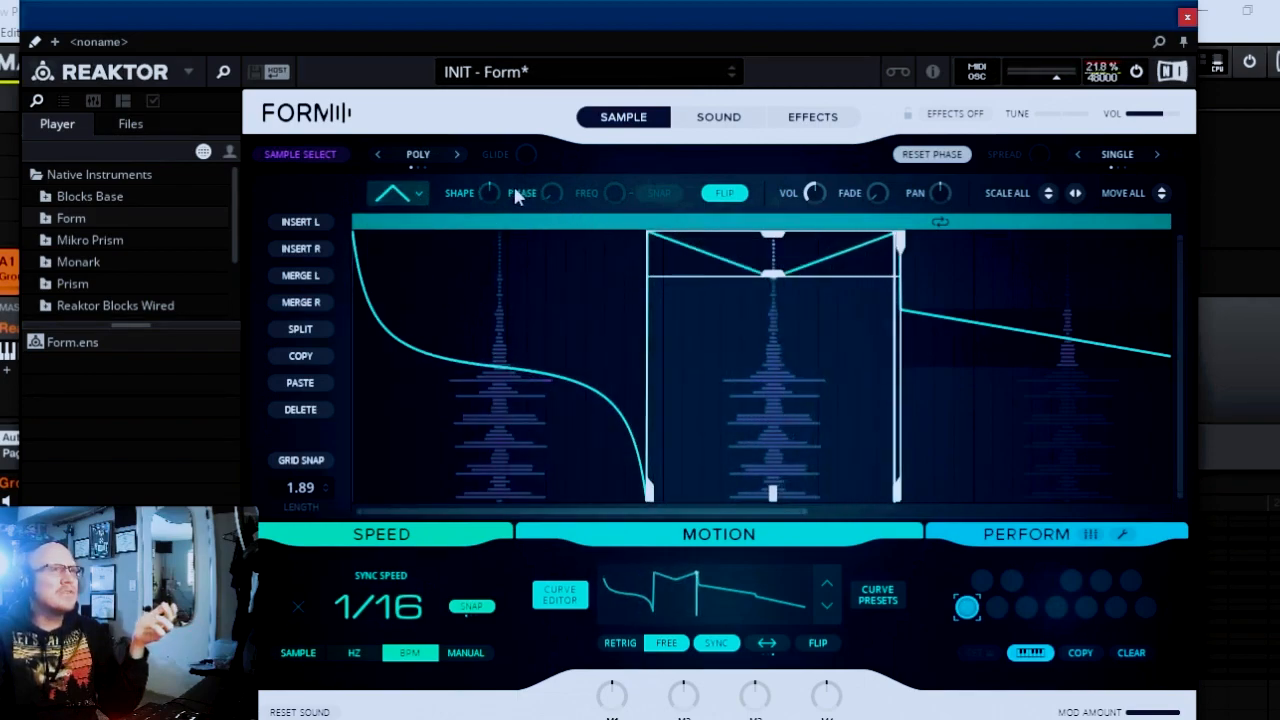
pyautogui.moveTo(491, 190); pyautogui.dragTo(481, 280)
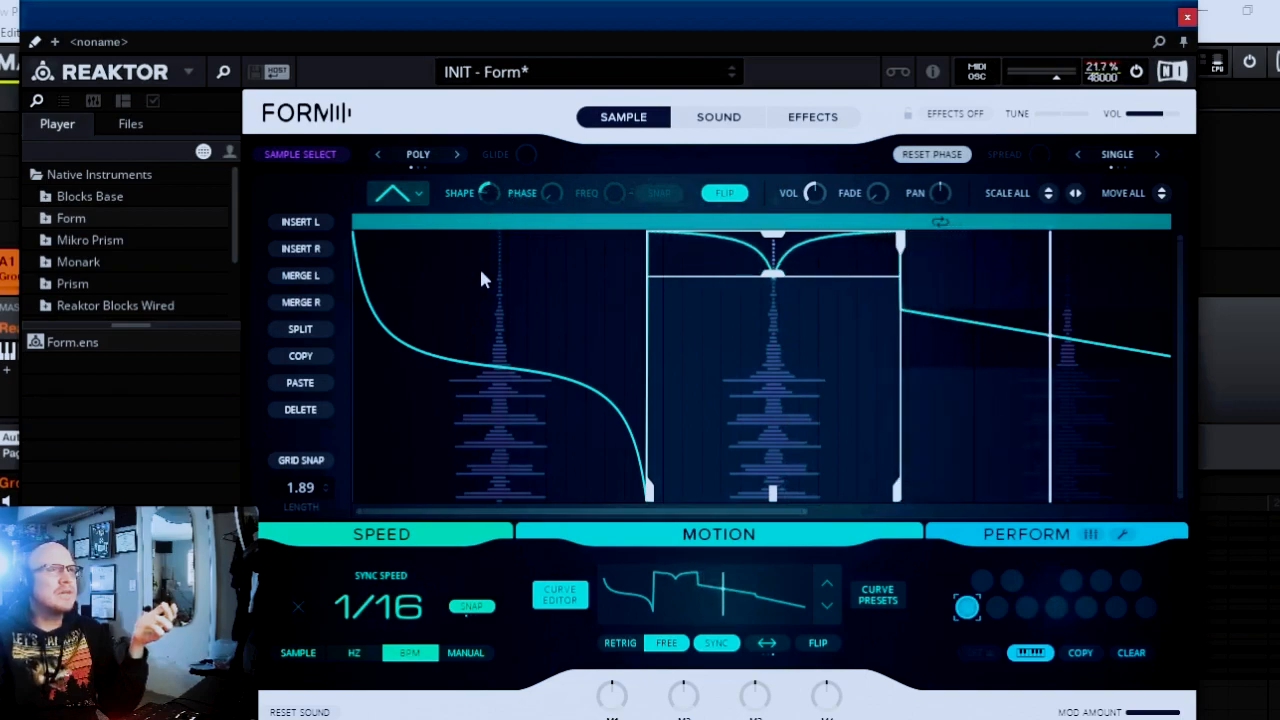
# Change the third curve segment to the single sine waveform and raise its Phase until the segment forms one central hump.
pyautogui.moveTo(749, 513); pyautogui.dragTo(870, 518)
pyautogui.click(731, 323)
pyautogui.click(420, 193)
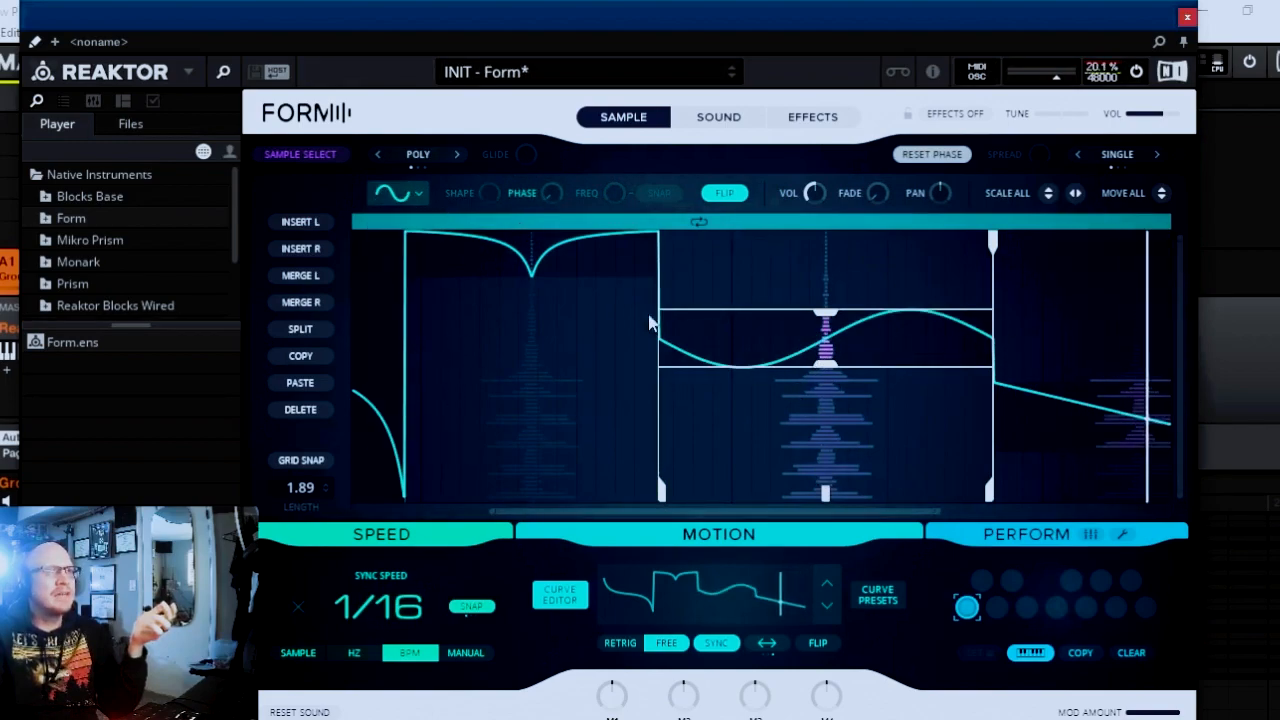
pyautogui.moveTo(548, 190); pyautogui.dragTo(555, 157)
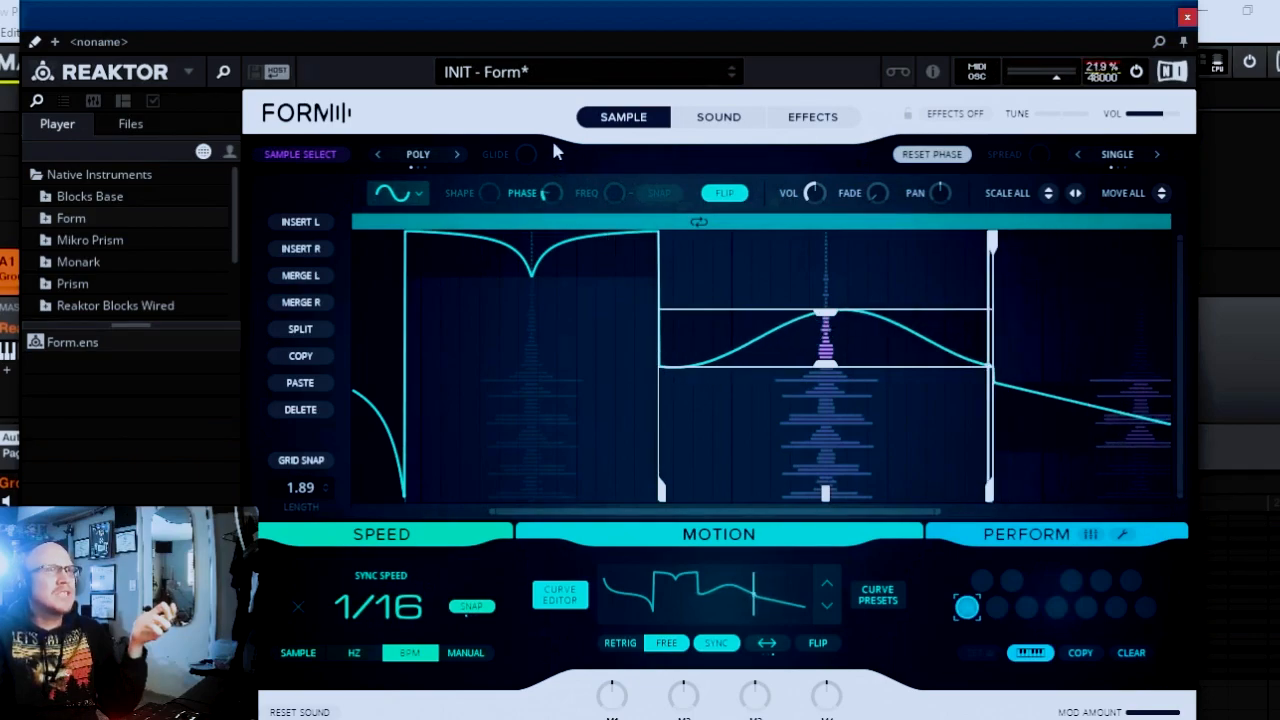
# Change the fourth curve segment to the repeating sawtooth waveform and reduce its Shape so each tooth bows outward.
pyautogui.click(1012, 388)
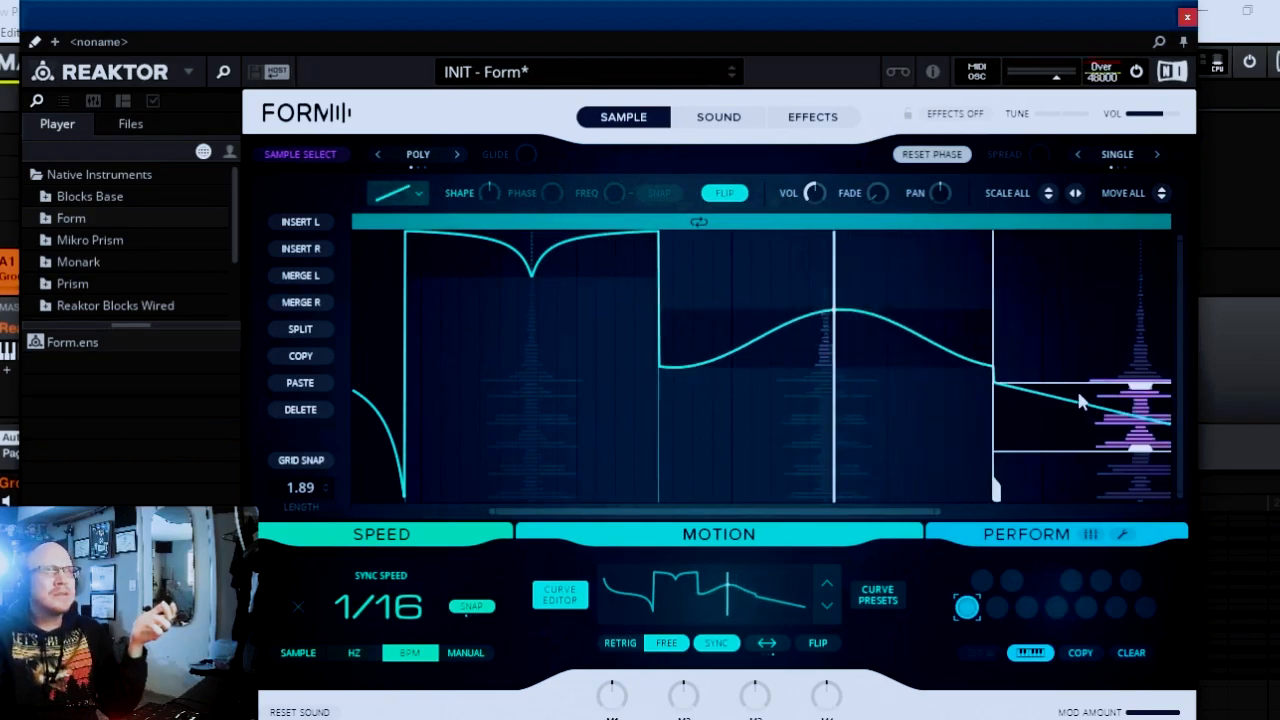
pyautogui.click(398, 192)
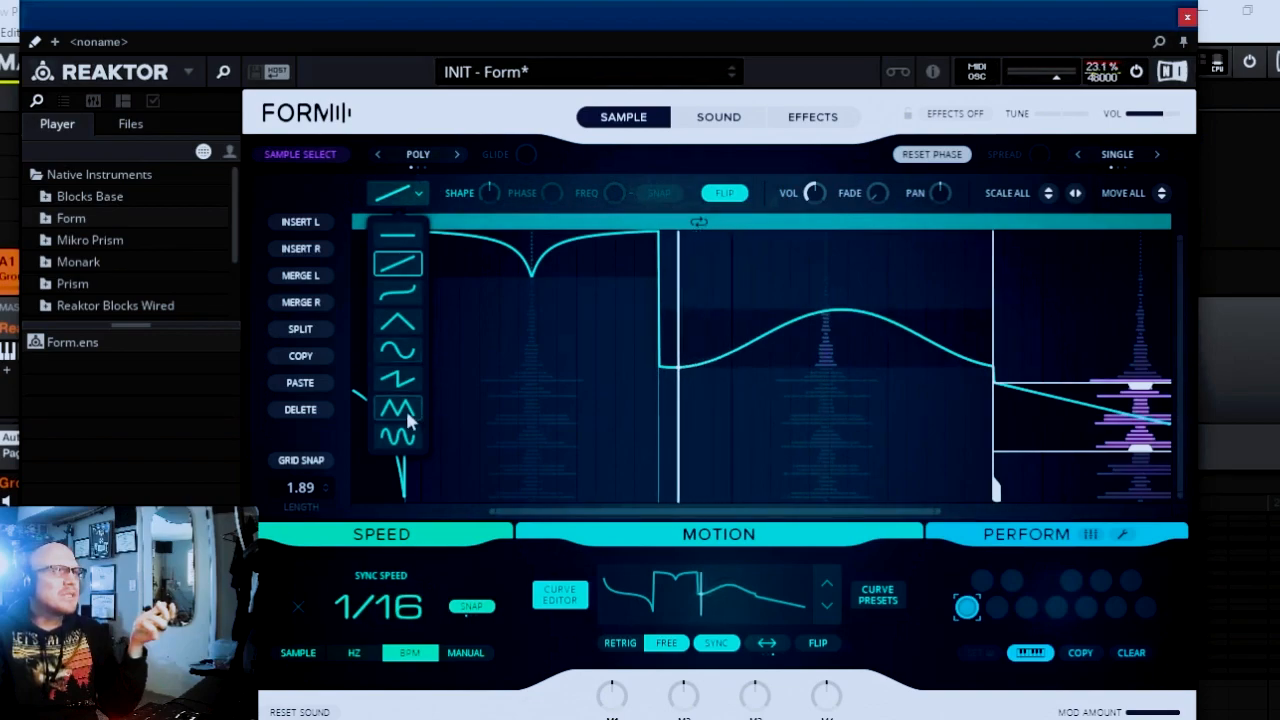
pyautogui.click(405, 380)
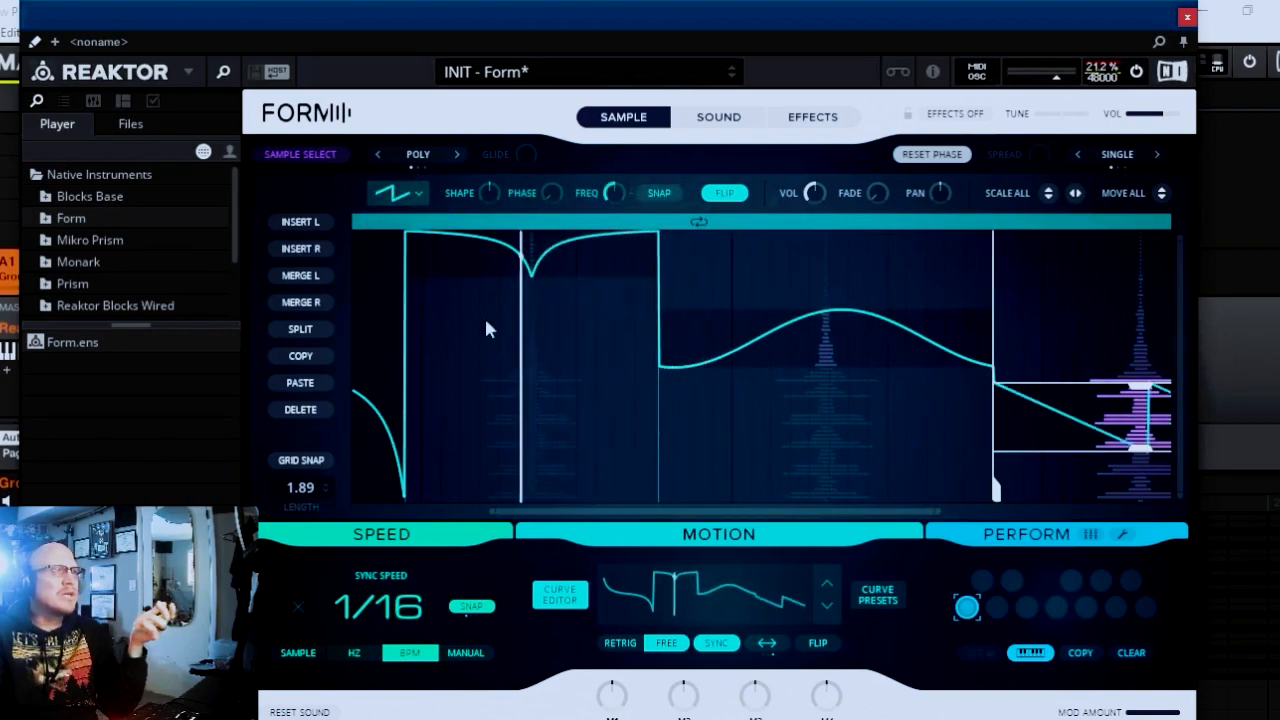
pyautogui.moveTo(492, 192); pyautogui.dragTo(477, 272)
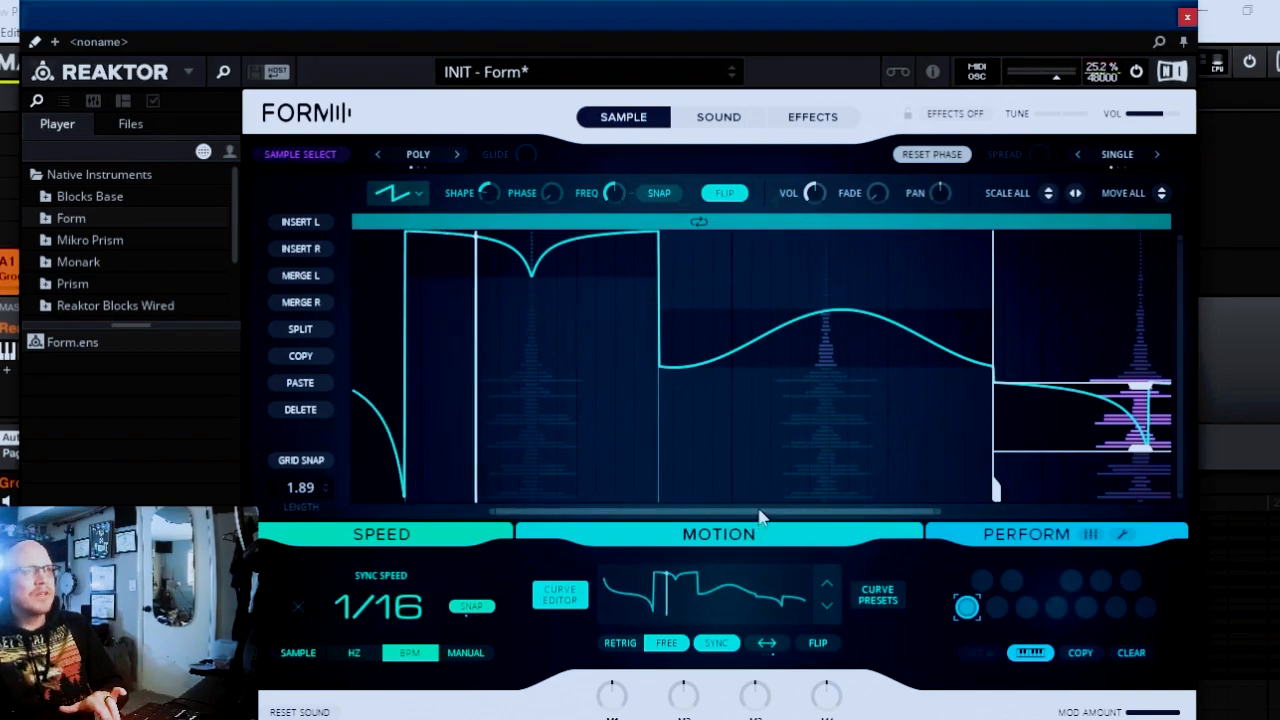
# Enable Deform and Shaper in the oscillator effects of the Sound page, setting Deform to -0.20 and Shaper to 0.27.
pyautogui.moveTo(760, 518); pyautogui.dragTo(929, 509)
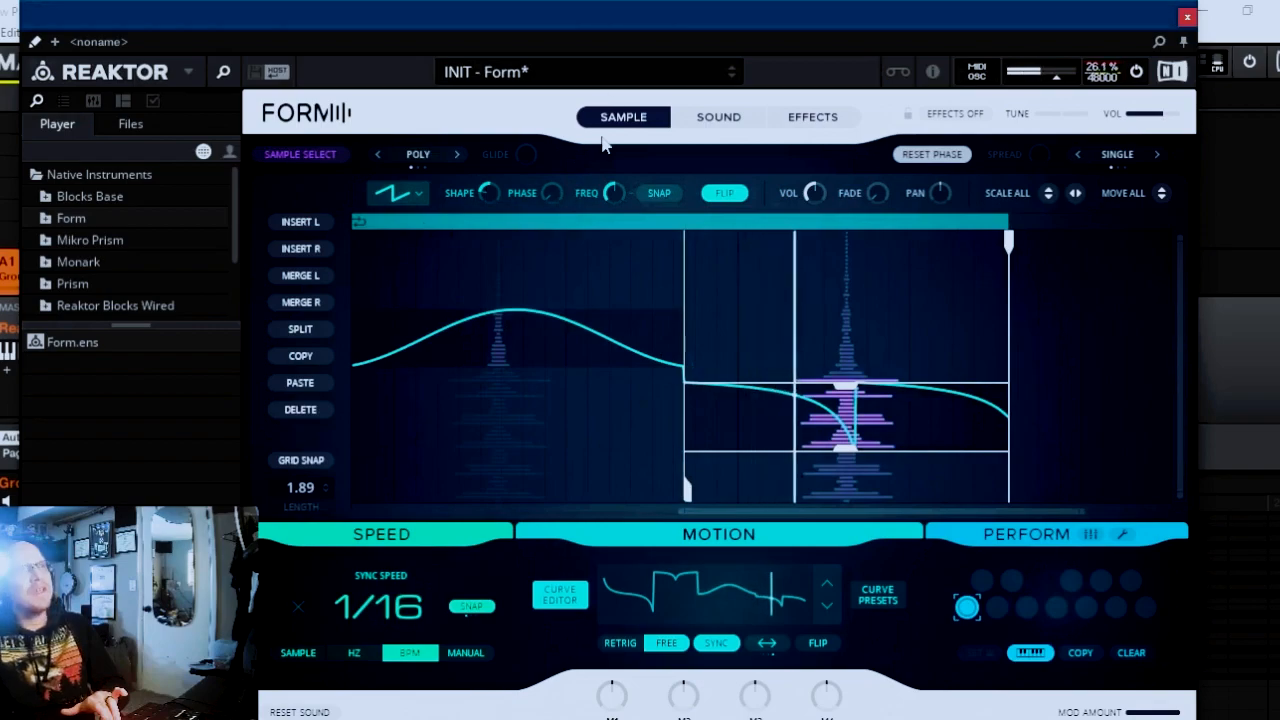
pyautogui.click(716, 120)
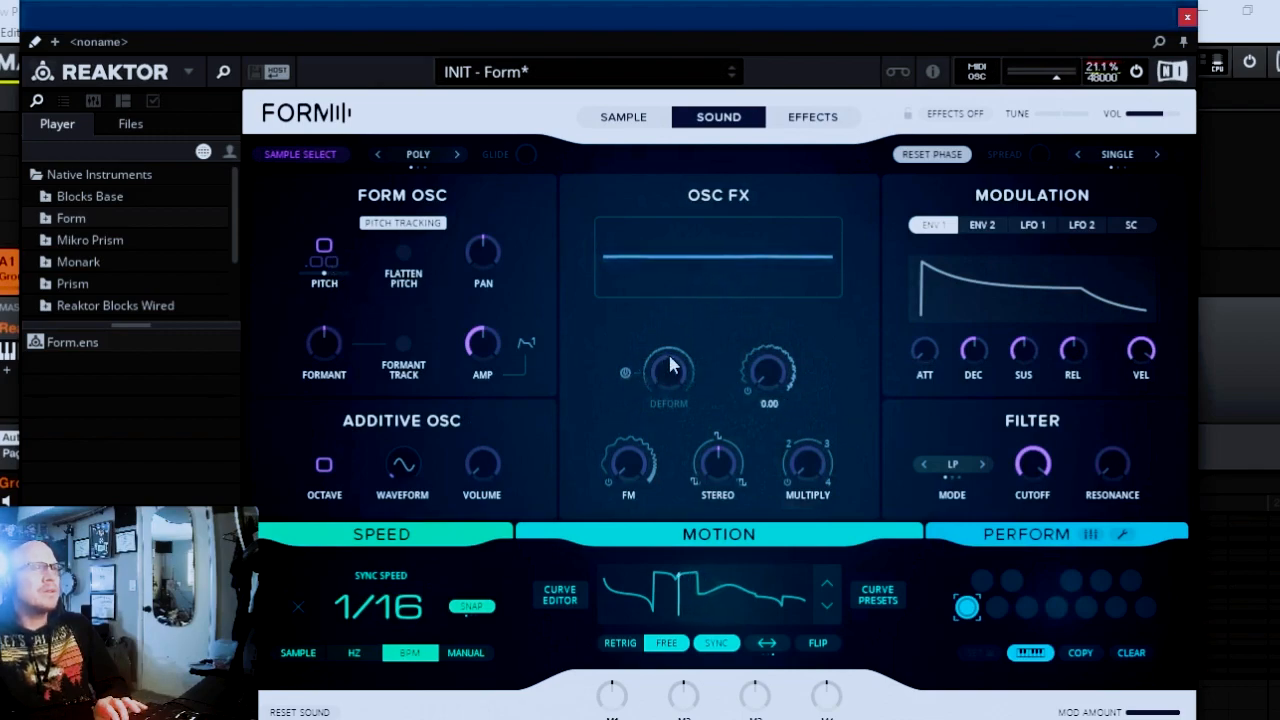
pyautogui.click(625, 373)
pyautogui.moveTo(666, 375); pyautogui.dragTo(663, 393)
pyautogui.moveTo(754, 396); pyautogui.dragTo(766, 314)
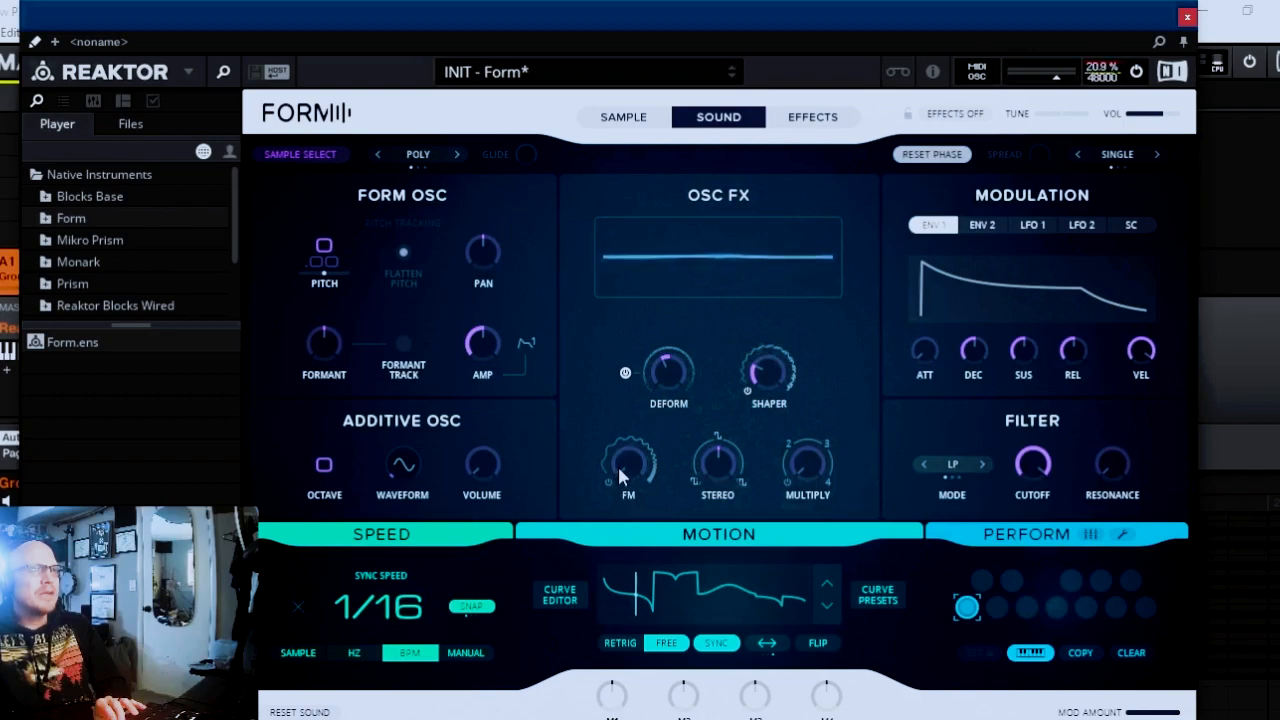
# Set the oscillator FM to 11.6 Hz and assign macro M1 as its first modulation source.
pyautogui.moveTo(645, 472); pyautogui.dragTo(631, 375)
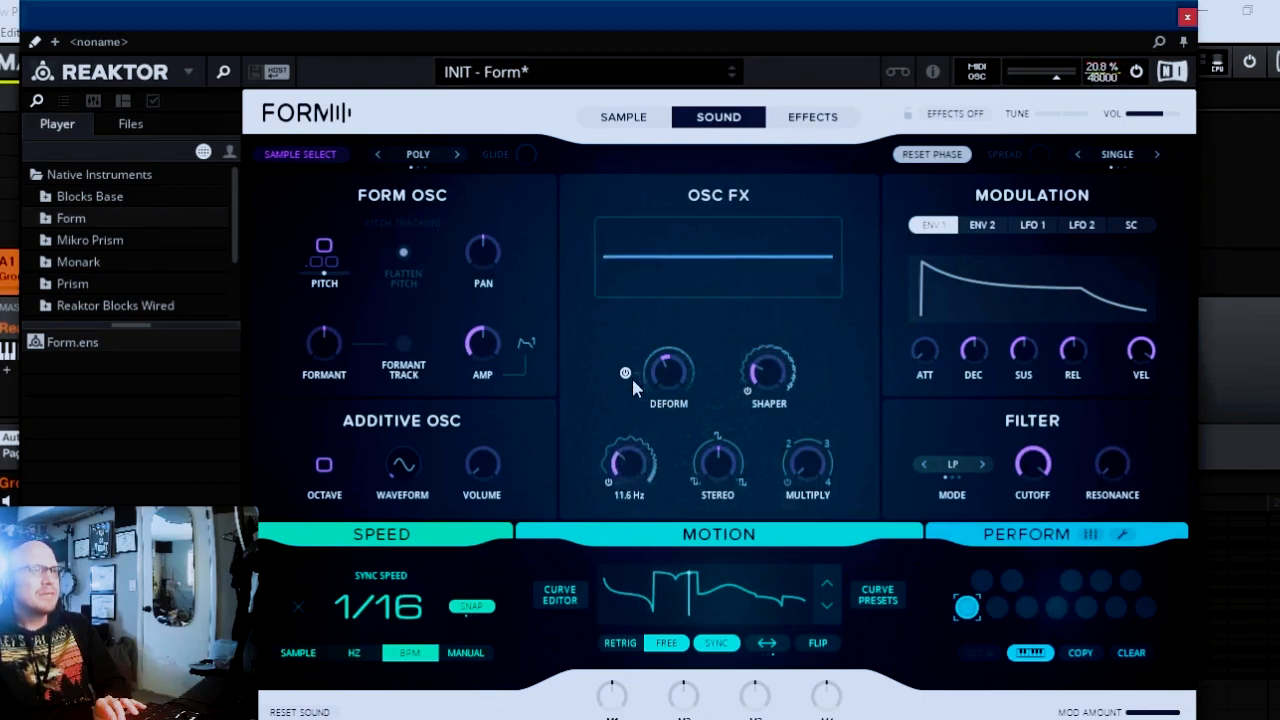
pyautogui.click(631, 497)
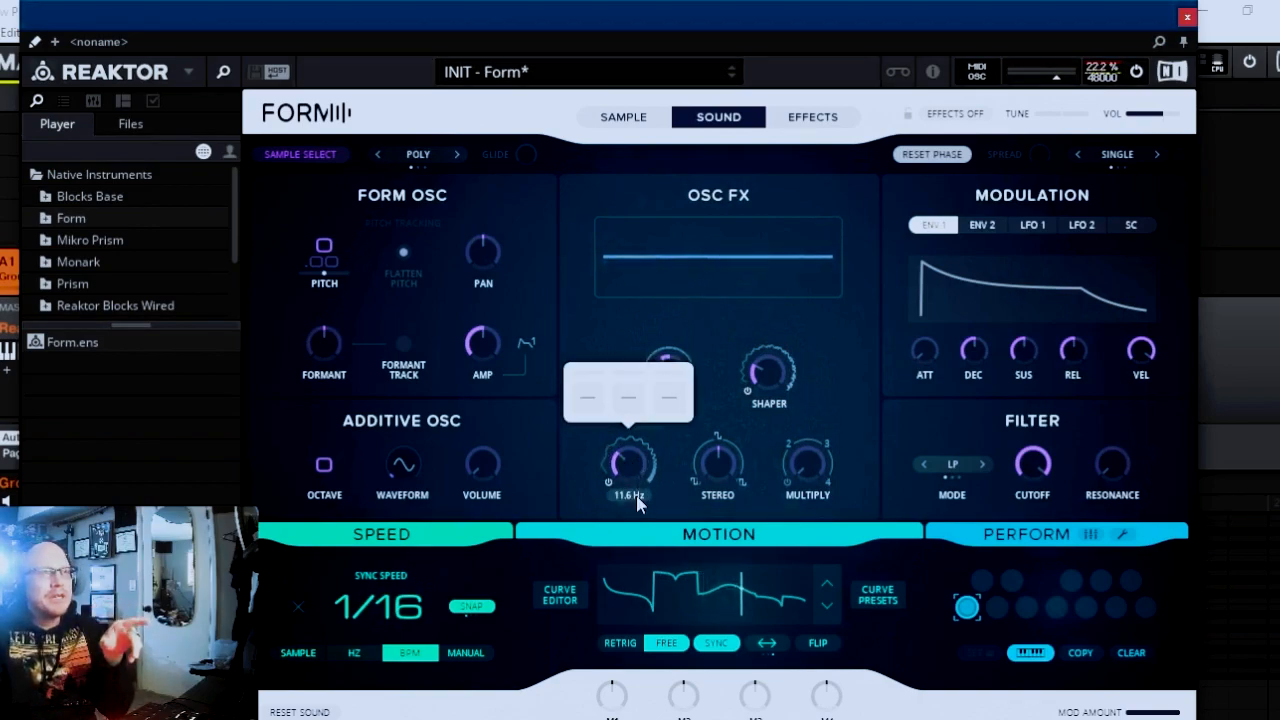
pyautogui.click(587, 397)
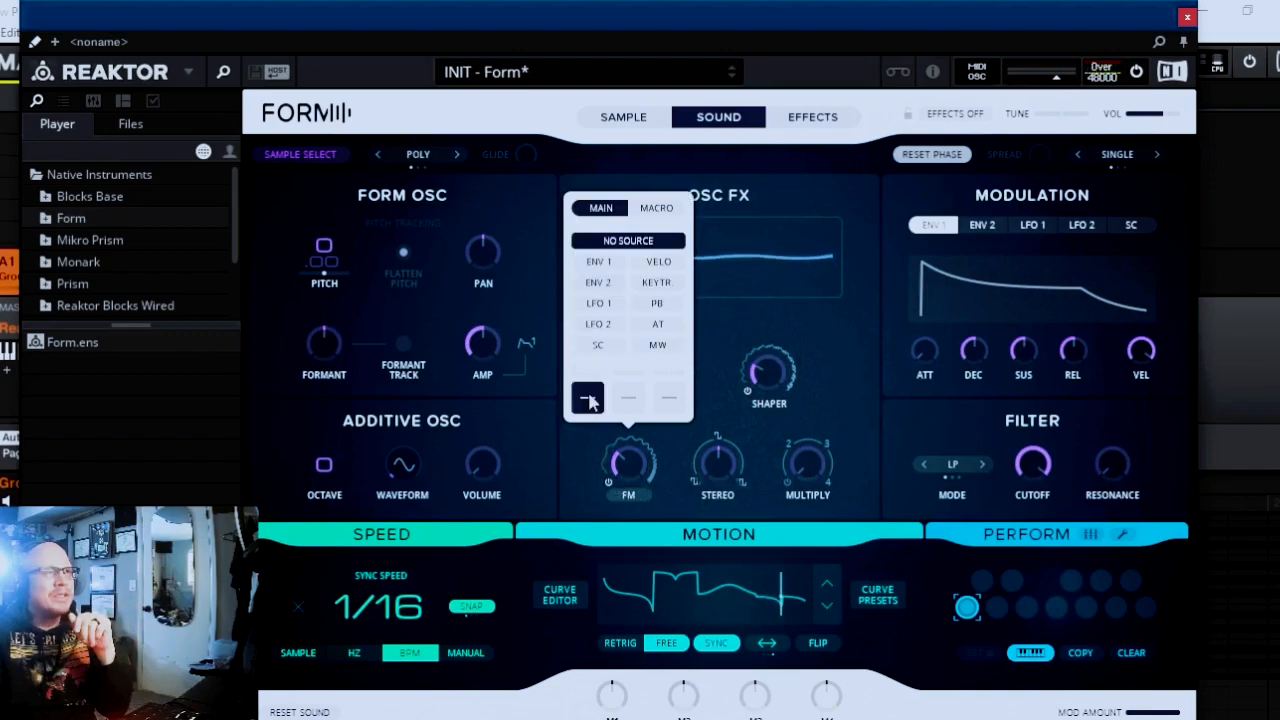
pyautogui.click(657, 209)
pyautogui.click(601, 262)
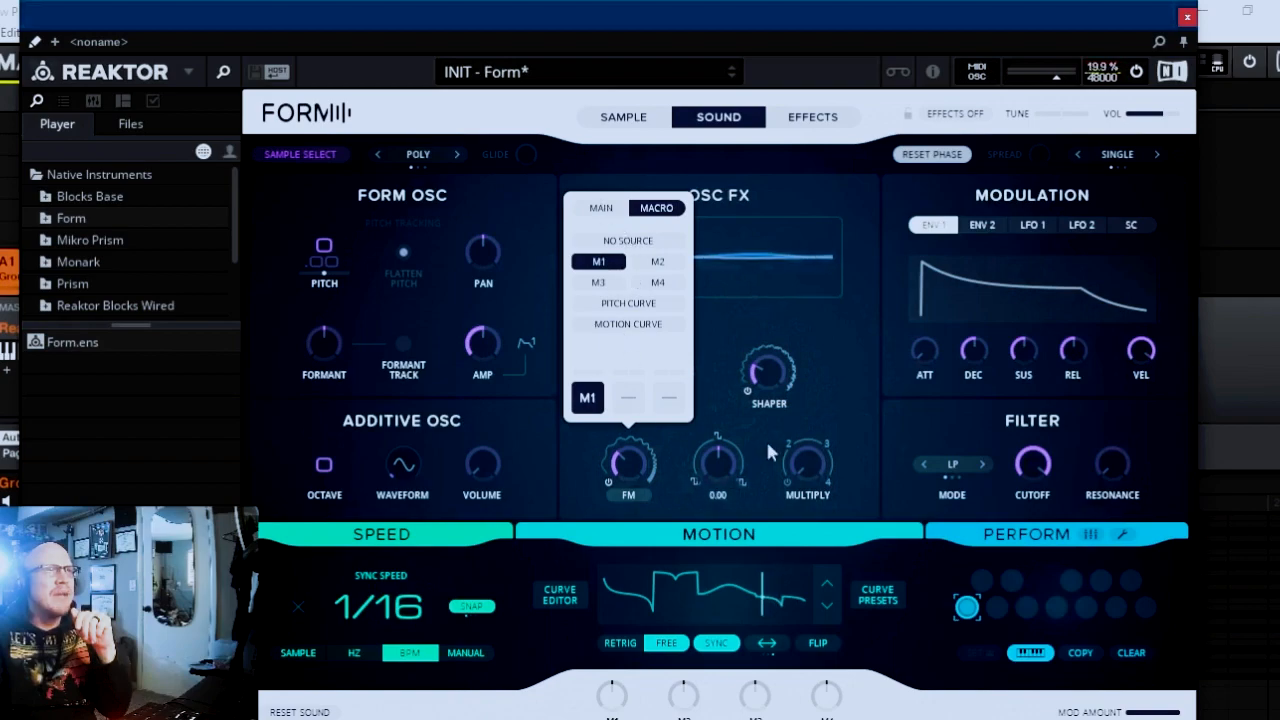
# Assign macro M1 as the first modulation source of the Shaper amount.
pyautogui.click(742, 393)
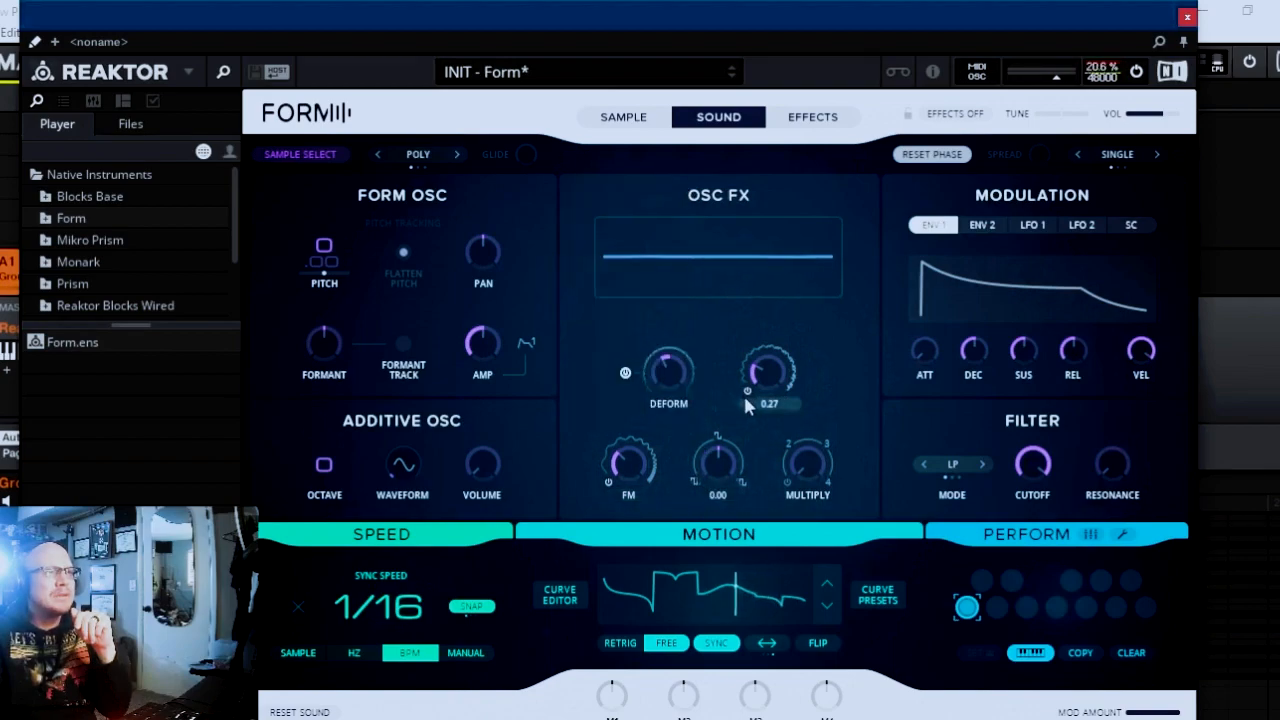
pyautogui.click(769, 405)
pyautogui.click(727, 461)
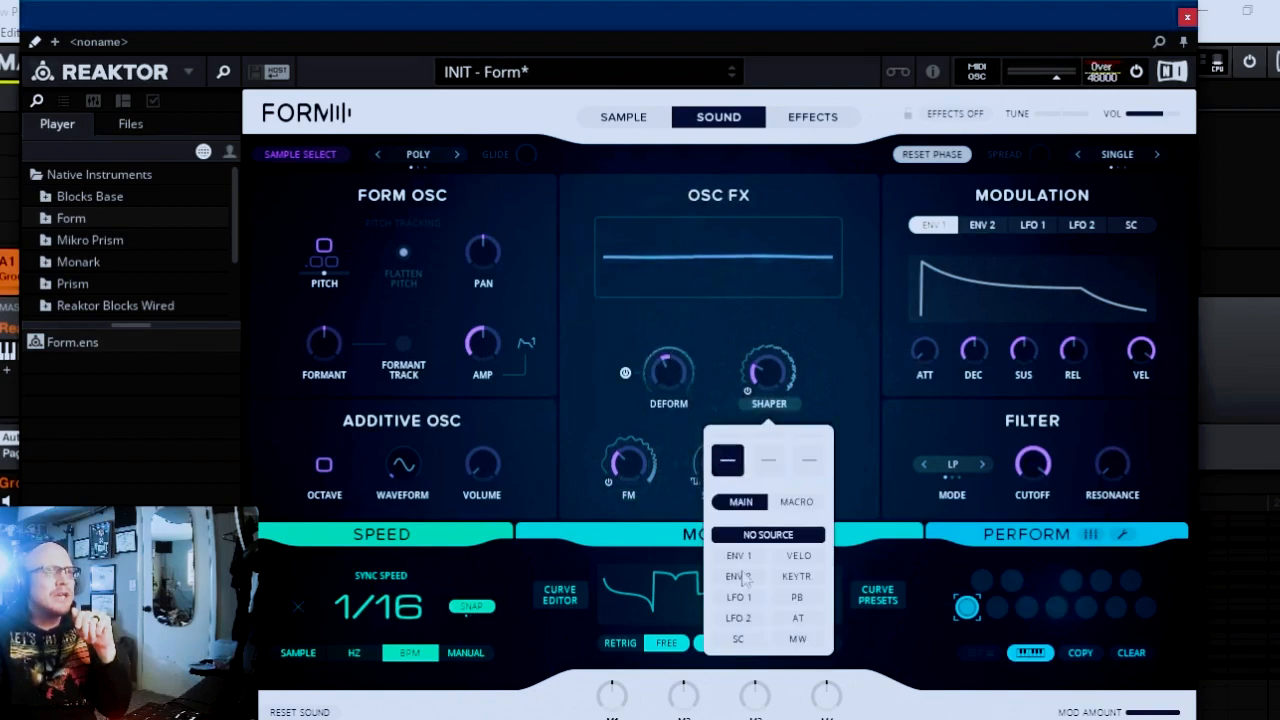
pyautogui.click(798, 502)
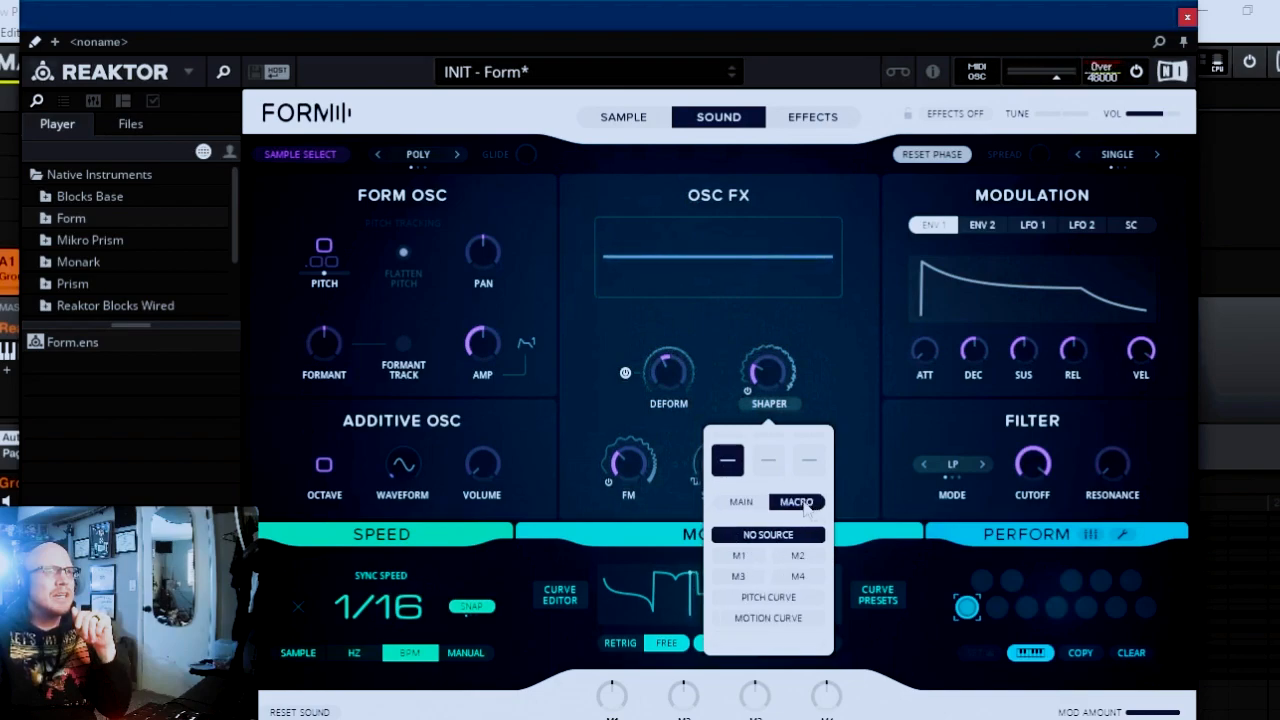
pyautogui.click(739, 556)
# Assign macro M2 as the first modulation source of the Deform amount.
pyautogui.click(678, 404)
pyautogui.click(628, 464)
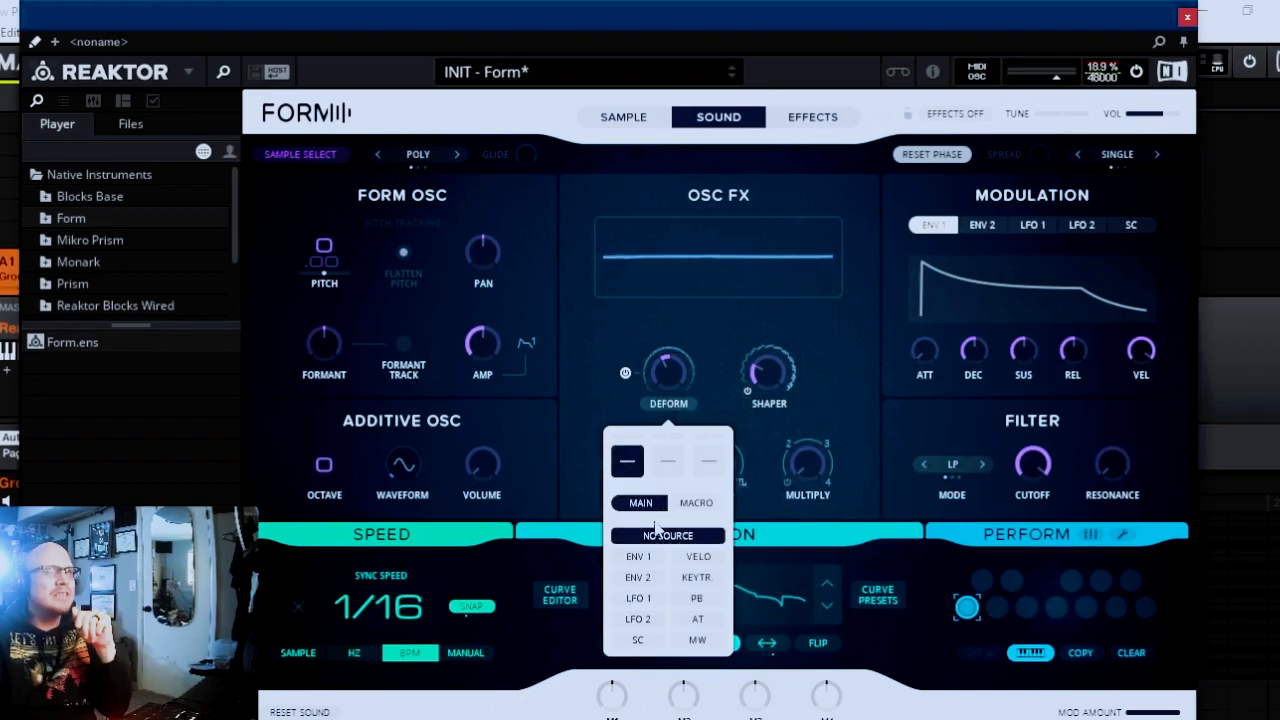
pyautogui.click(690, 503)
pyautogui.click(694, 558)
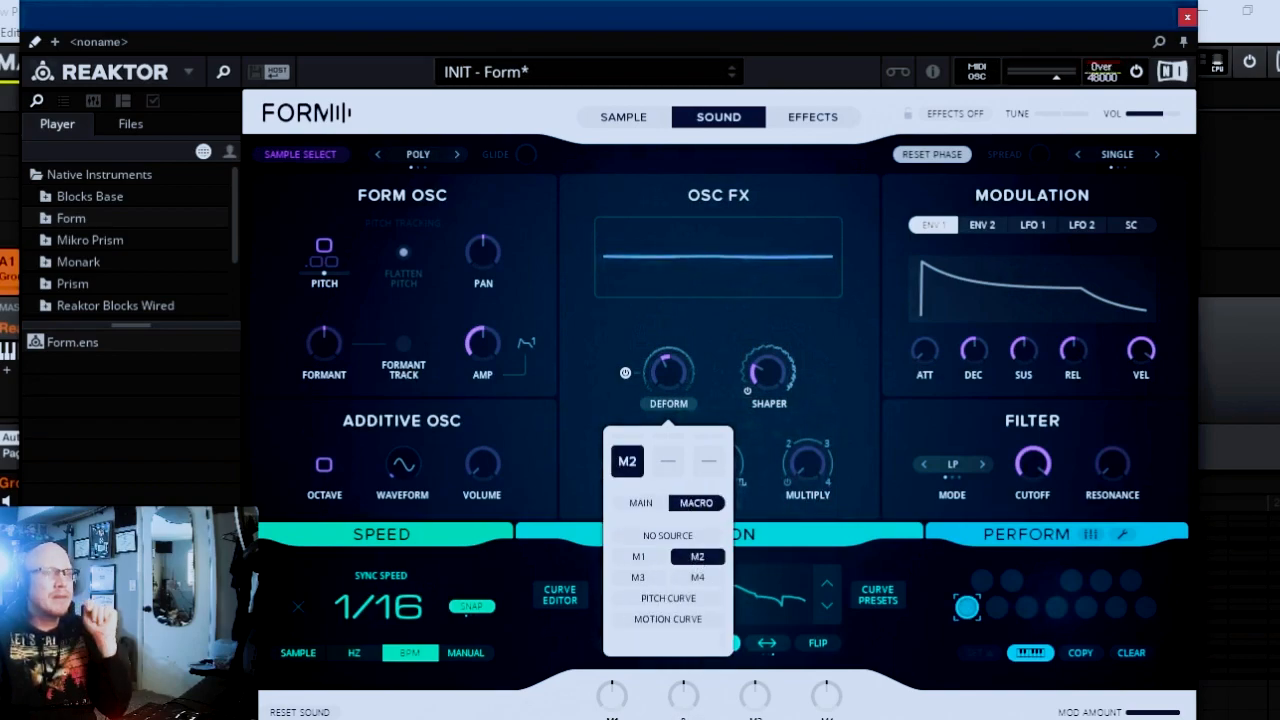
pyautogui.click(856, 396)
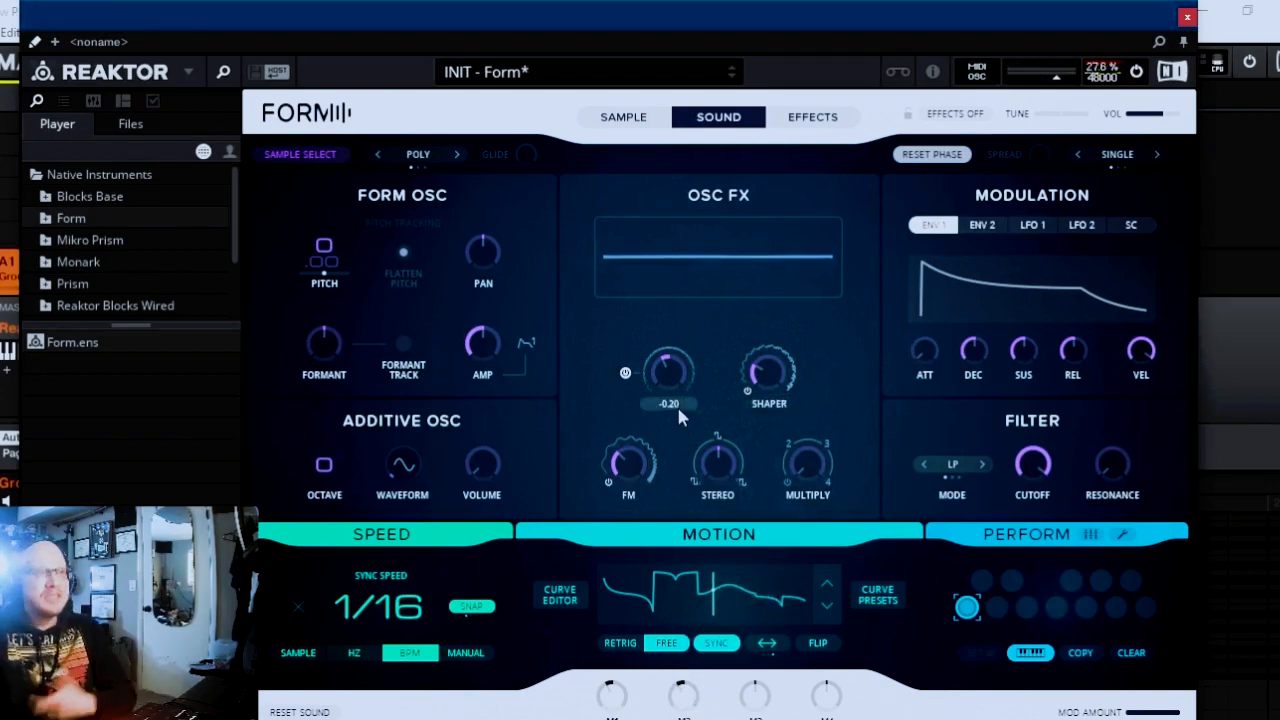
# Add Env 1 as the second modulation source of the Deform amount.
pyautogui.moveTo(680, 408)
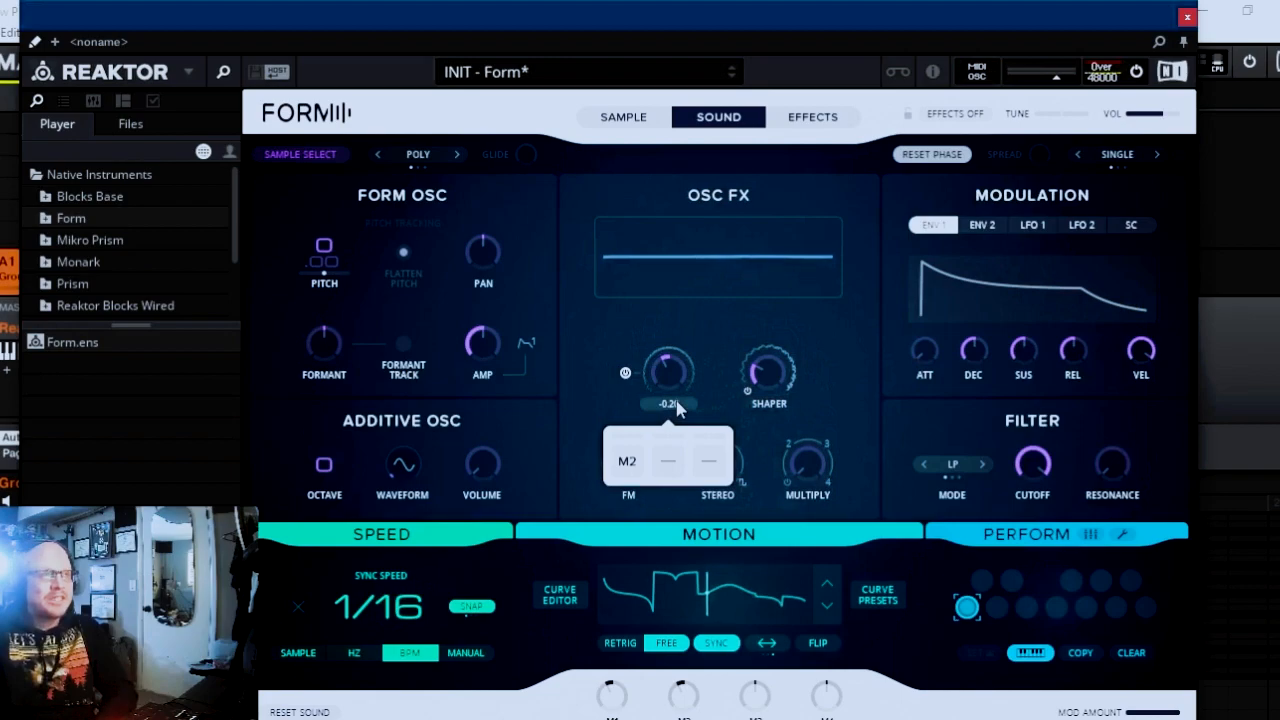
pyautogui.click(668, 466)
pyautogui.click(643, 503)
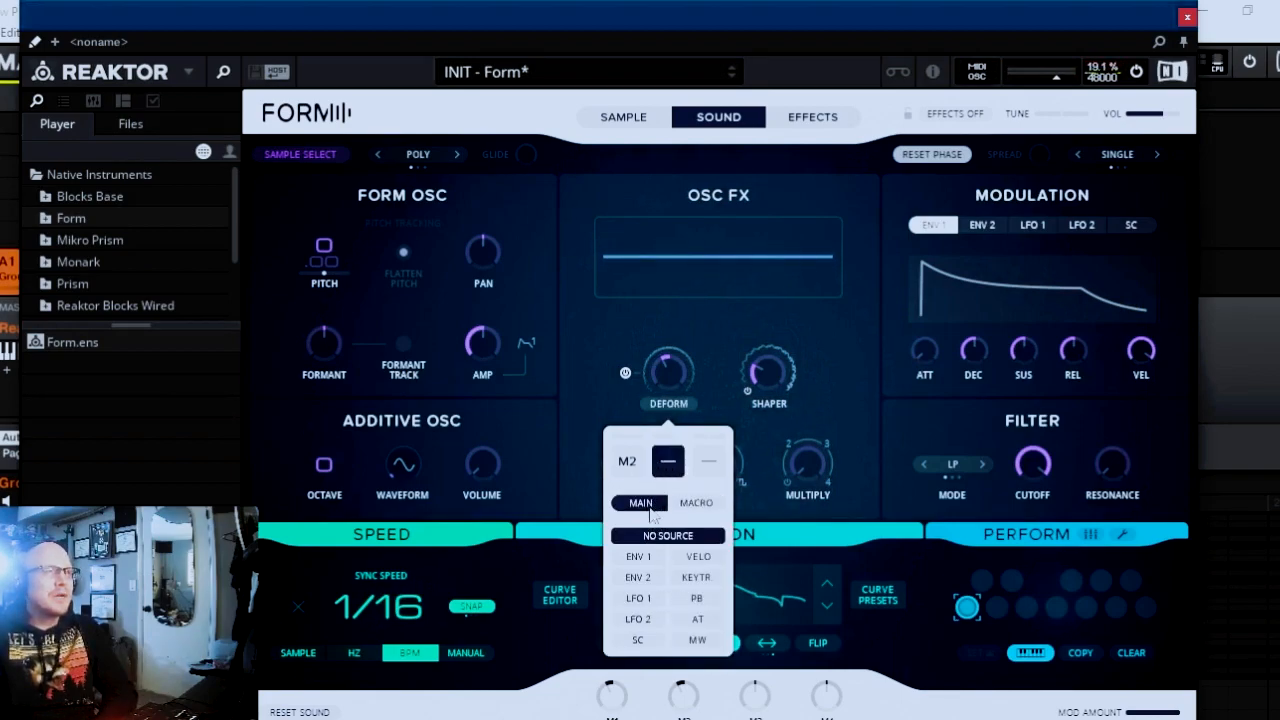
pyautogui.click(641, 558)
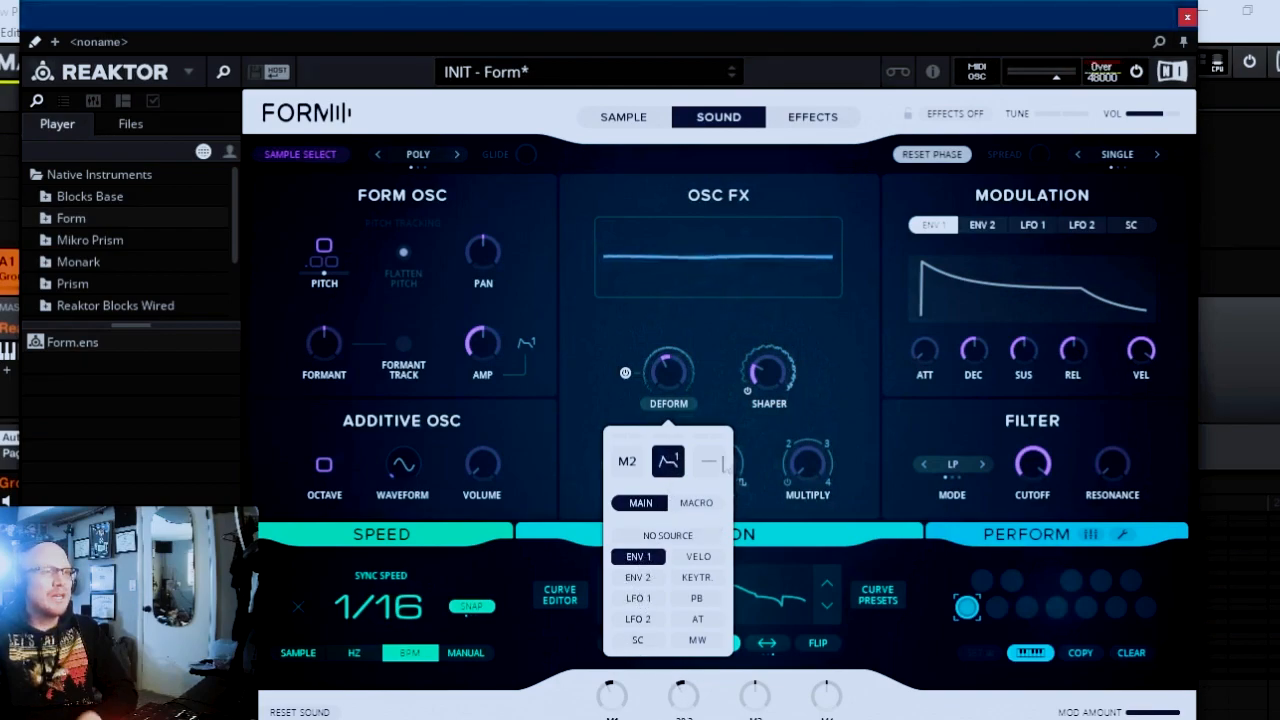
pyautogui.click(854, 400)
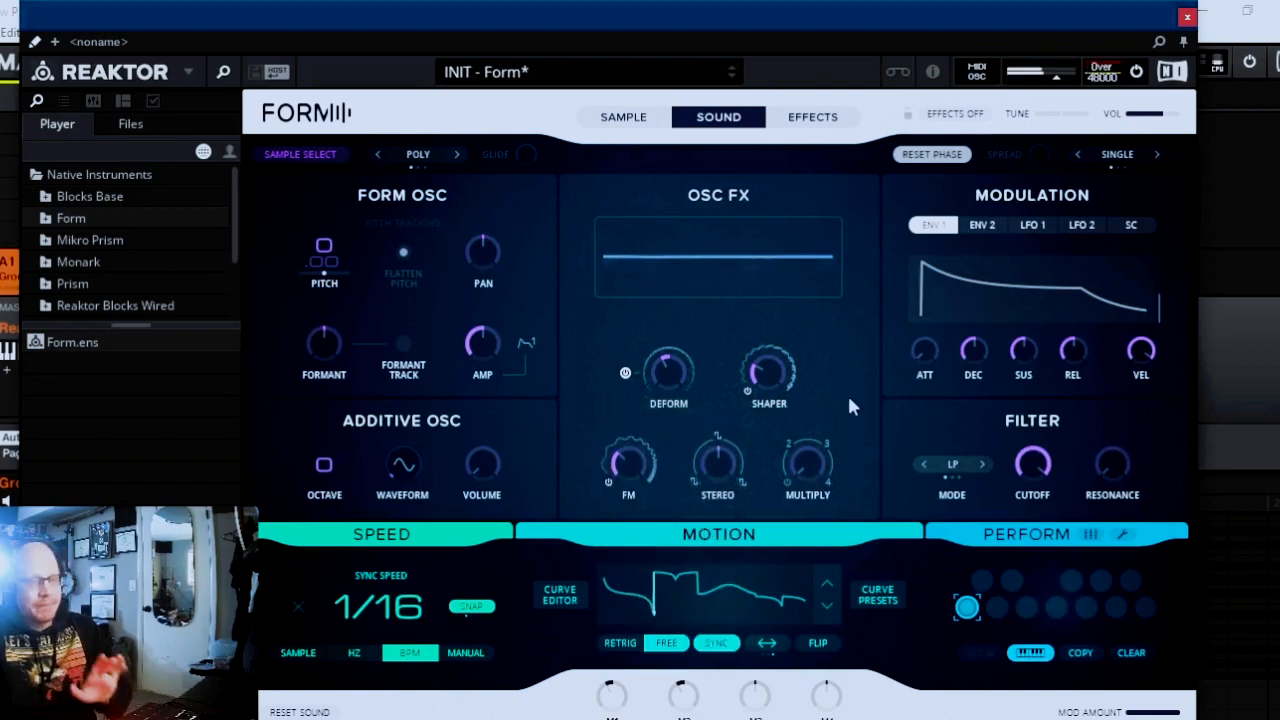
# Shape envelope 1 with a slower attack, a shorter decay, a sustain of 0.70 and a longer release.
pyautogui.moveTo(927, 346); pyautogui.dragTo(913, 240)
pyautogui.moveTo(975, 354); pyautogui.dragTo(962, 400)
pyautogui.moveTo(1018, 365); pyautogui.dragTo(1015, 305)
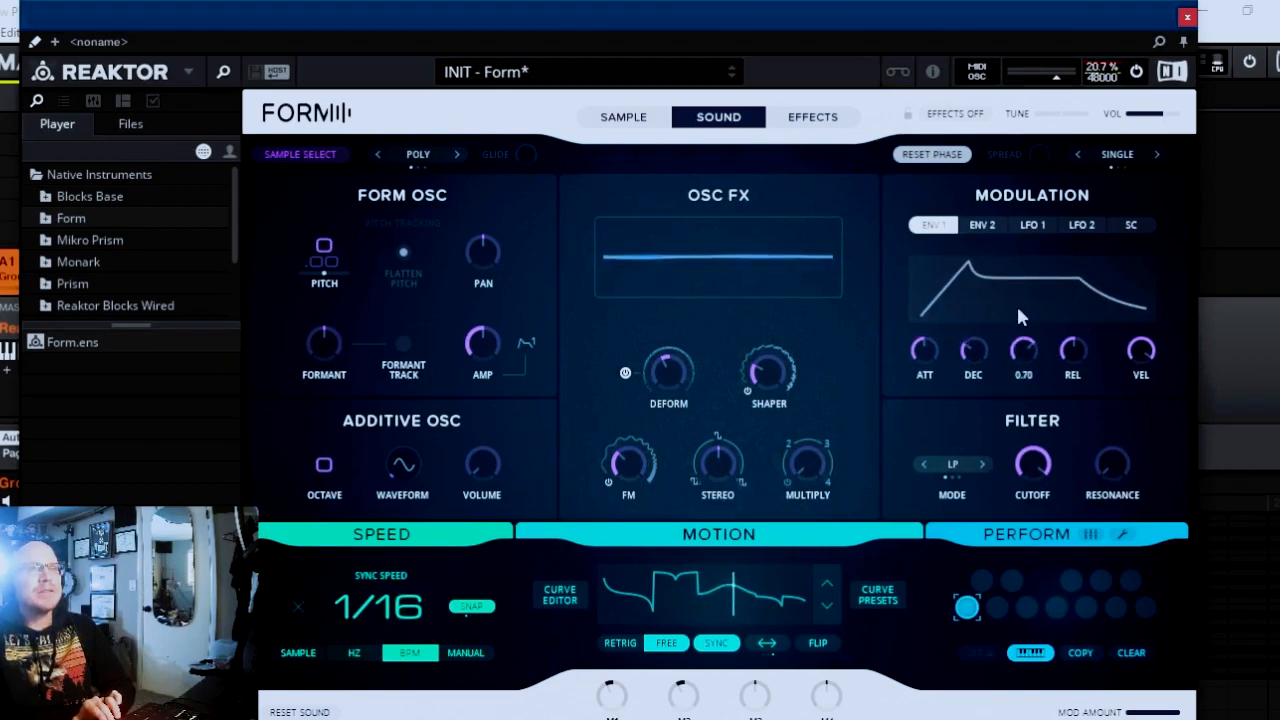
pyautogui.moveTo(1086, 359); pyautogui.dragTo(1075, 309)
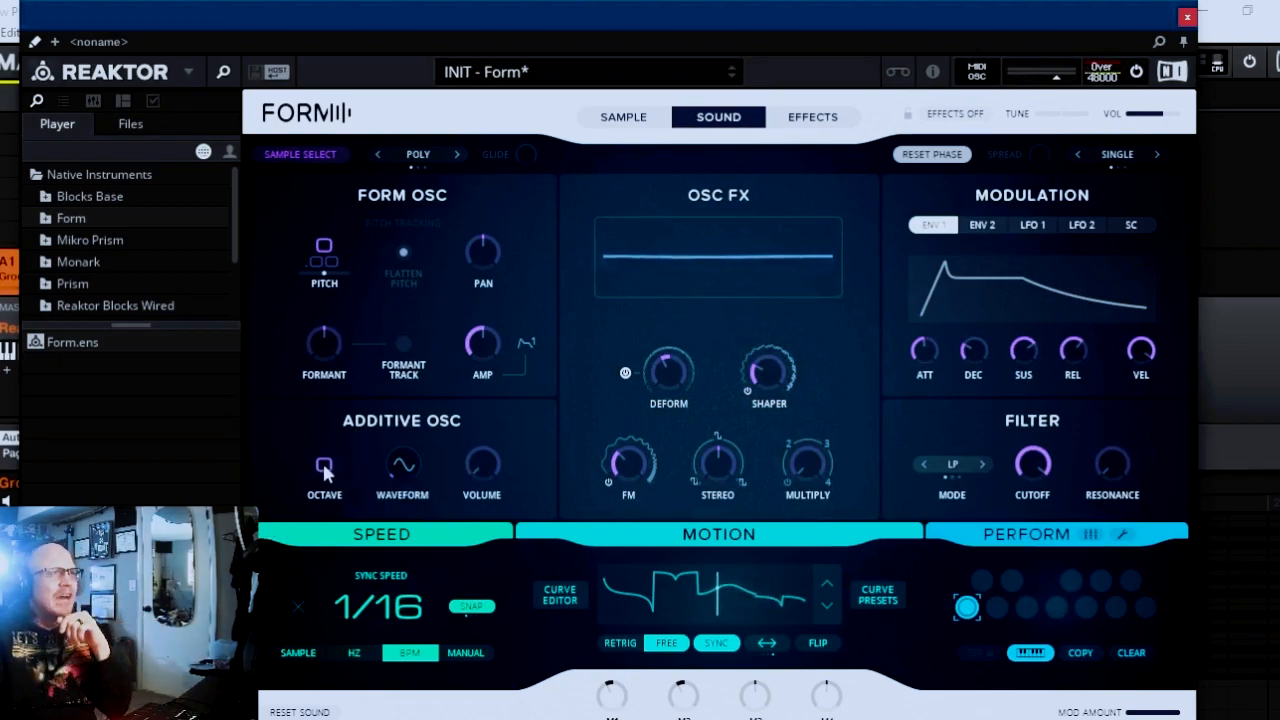
# Set the additive oscillator to octave -5 with its waveform at 0.71, and raise its volume to about halfway.
pyautogui.moveTo(327, 480); pyautogui.dragTo(327, 522)
pyautogui.moveTo(329, 468); pyautogui.dragTo(398, 405)
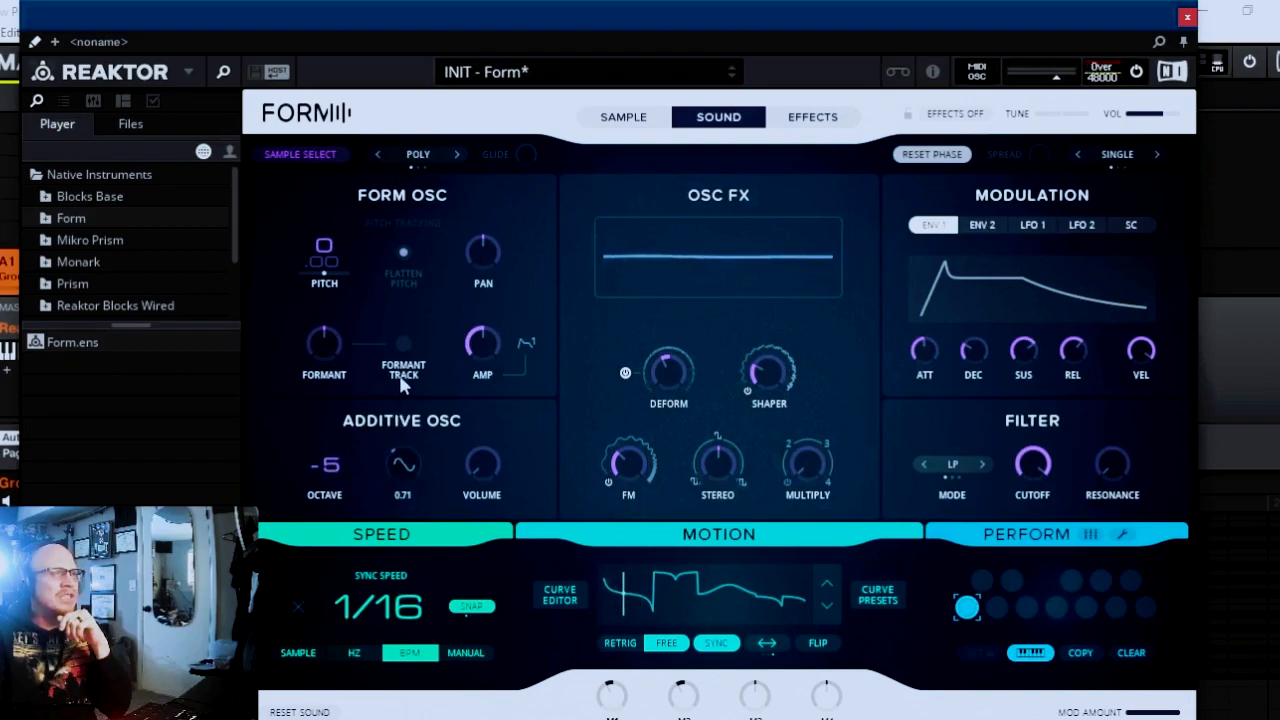
pyautogui.moveTo(478, 463); pyautogui.dragTo(450, 381)
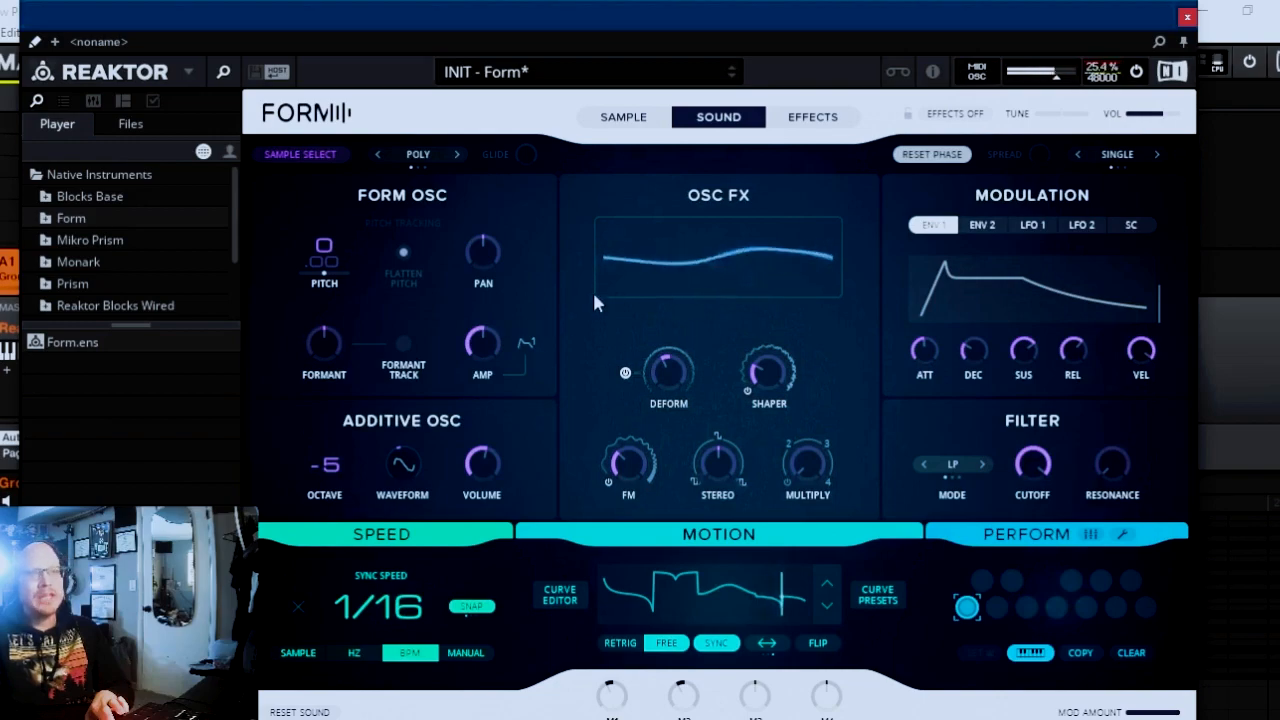
# Enable Frequency Shaping in the effects, lower the Band 1 level, raise the Band 2 level, and adjust centers and widths so the bands overlap.
pyautogui.click(824, 118)
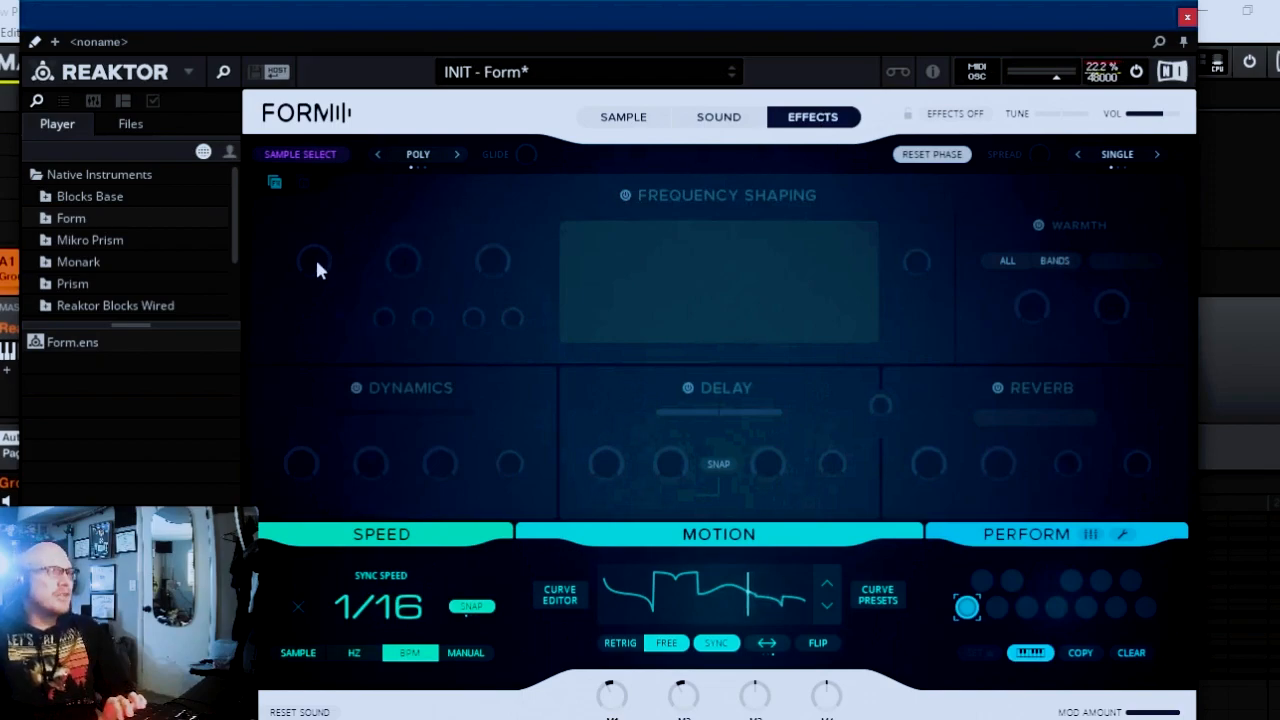
pyautogui.click(626, 195)
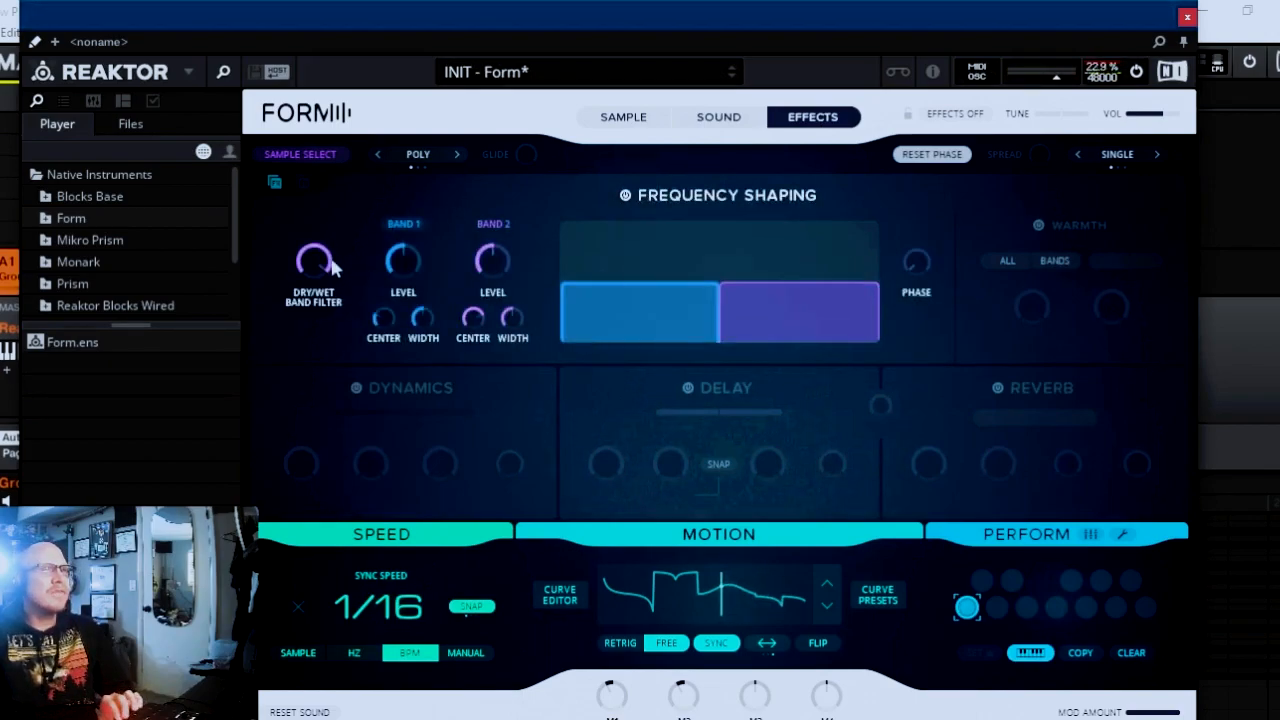
pyautogui.moveTo(410, 267); pyautogui.dragTo(404, 282)
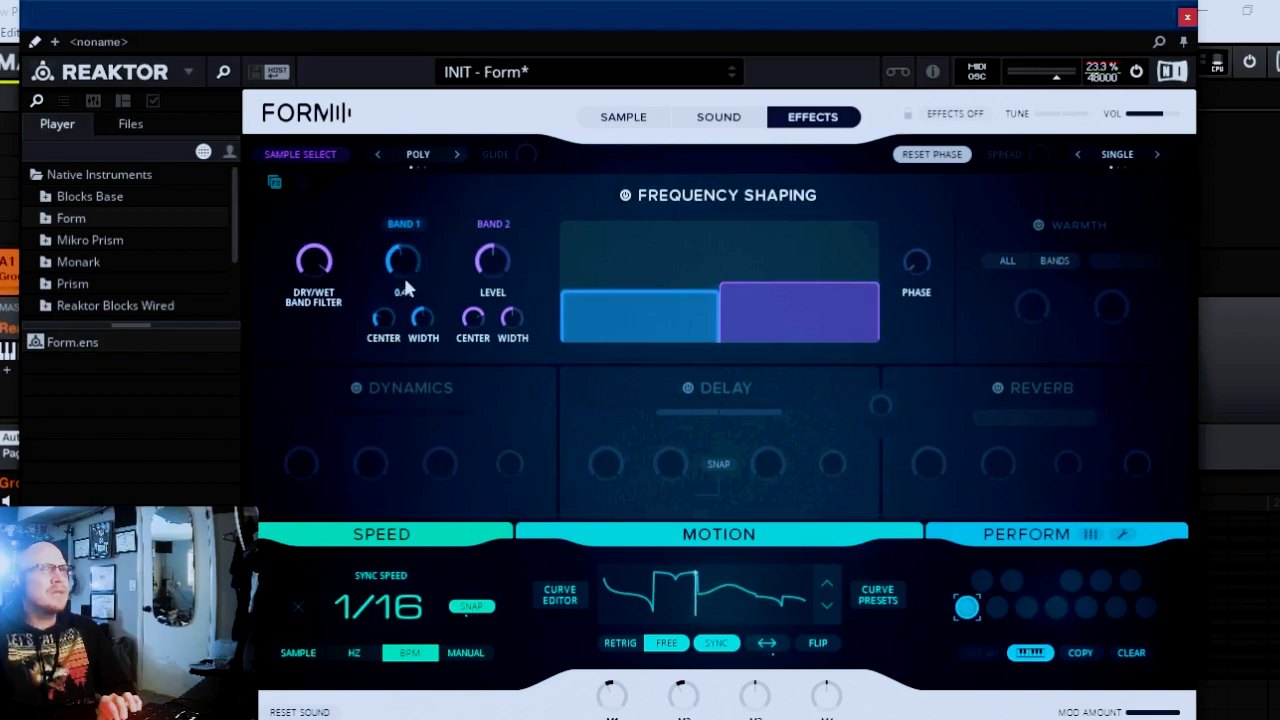
pyautogui.moveTo(492, 262); pyautogui.dragTo(492, 246)
pyautogui.moveTo(384, 324); pyautogui.dragTo(482, 361)
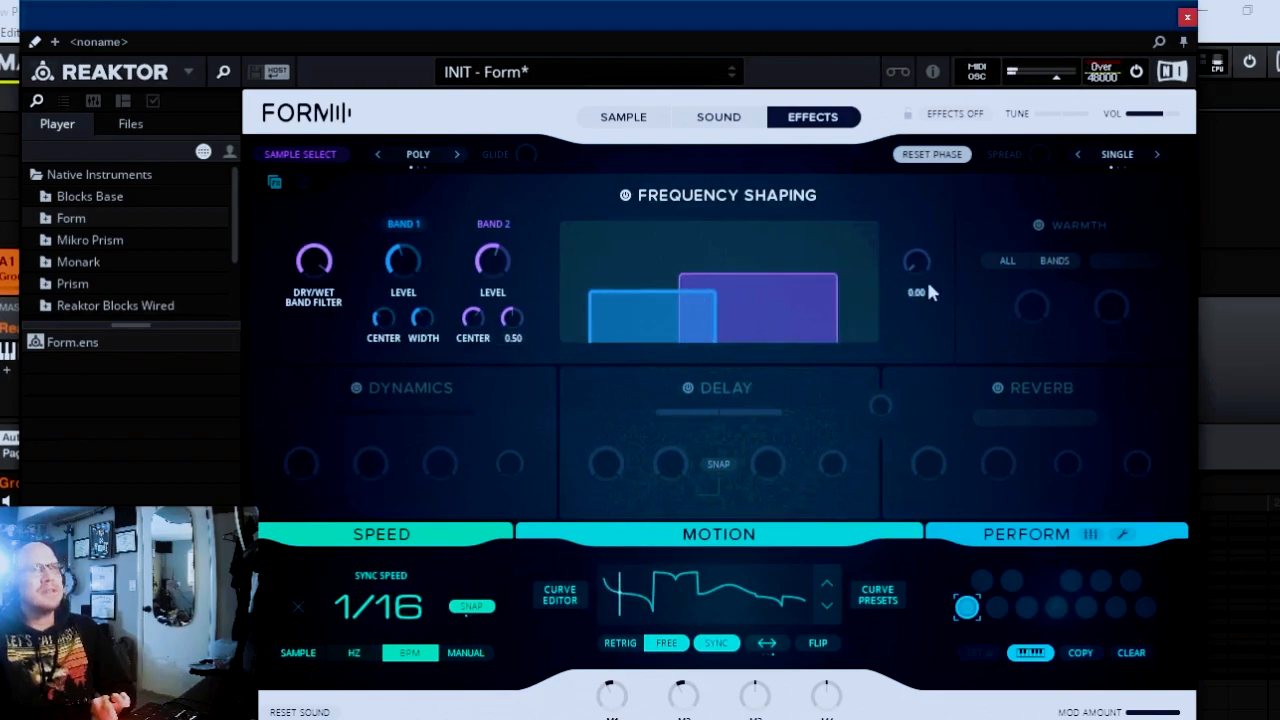
# Enable Warmth with some Drive, and enable Dynamics with a slightly longer attack and a lower ratio and output gain.
pyautogui.click(1041, 226)
pyautogui.moveTo(1036, 281); pyautogui.dragTo(1036, 246)
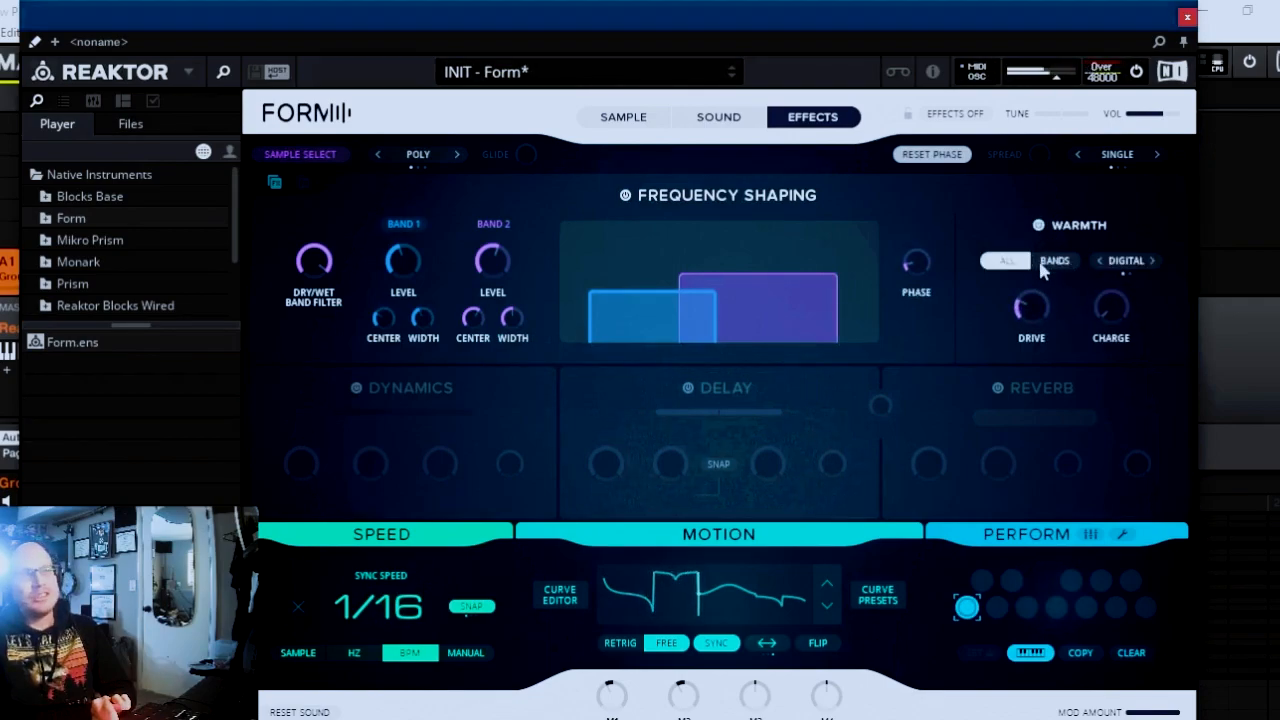
pyautogui.click(358, 387)
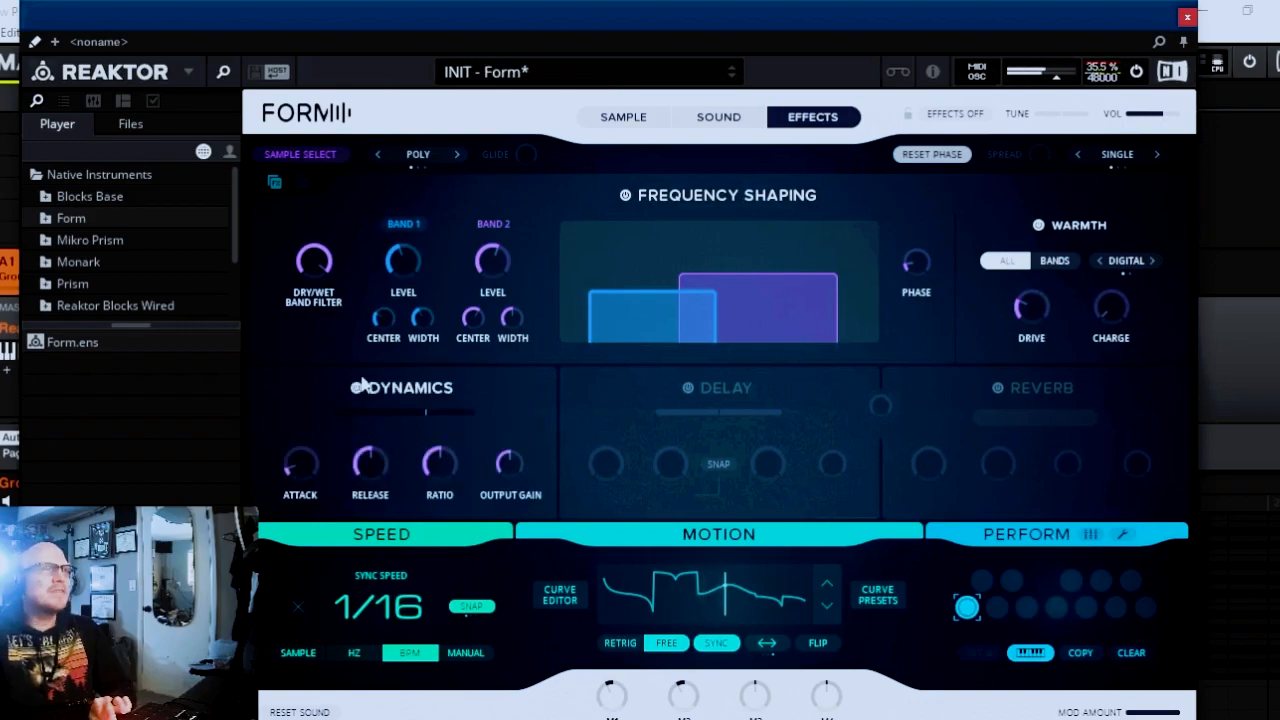
pyautogui.moveTo(314, 456); pyautogui.dragTo(316, 440)
pyautogui.moveTo(442, 463); pyautogui.dragTo(547, 514)
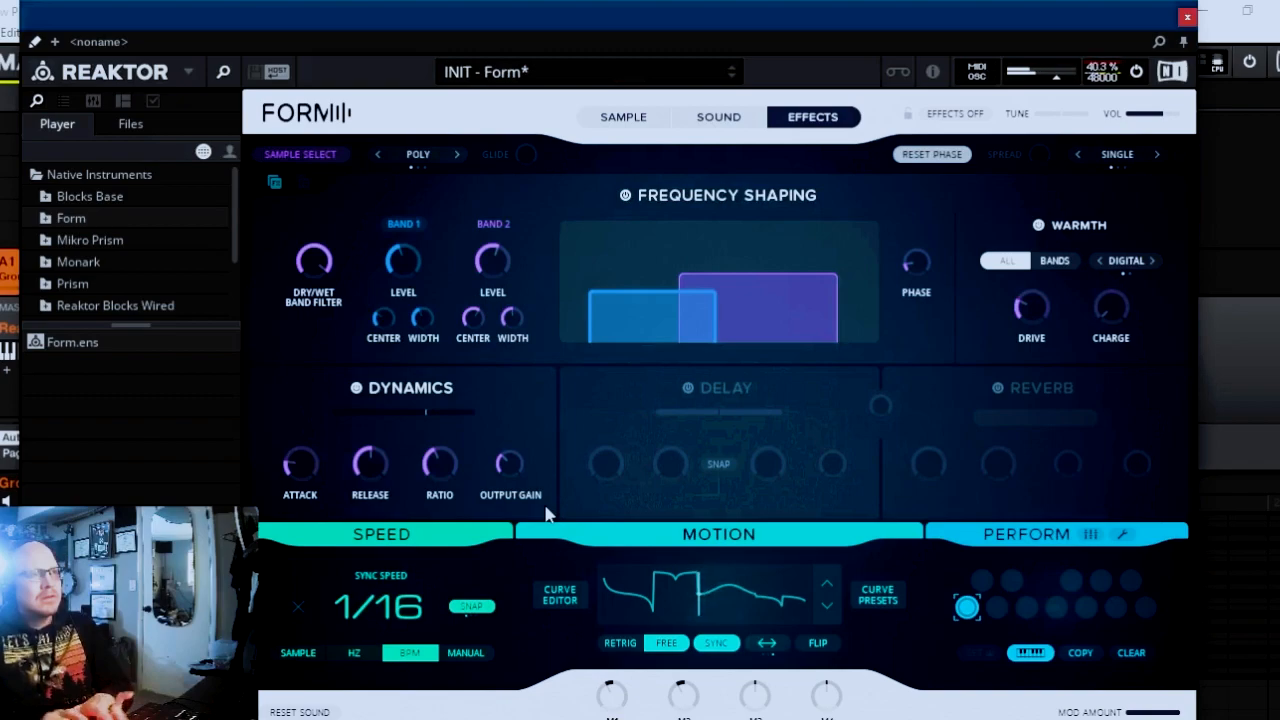
# Enable the ping-pong delay with snapped length, shorten its Length, and set Feedback to 0.57 and Damping to 0.19 HS.
pyautogui.click(689, 389)
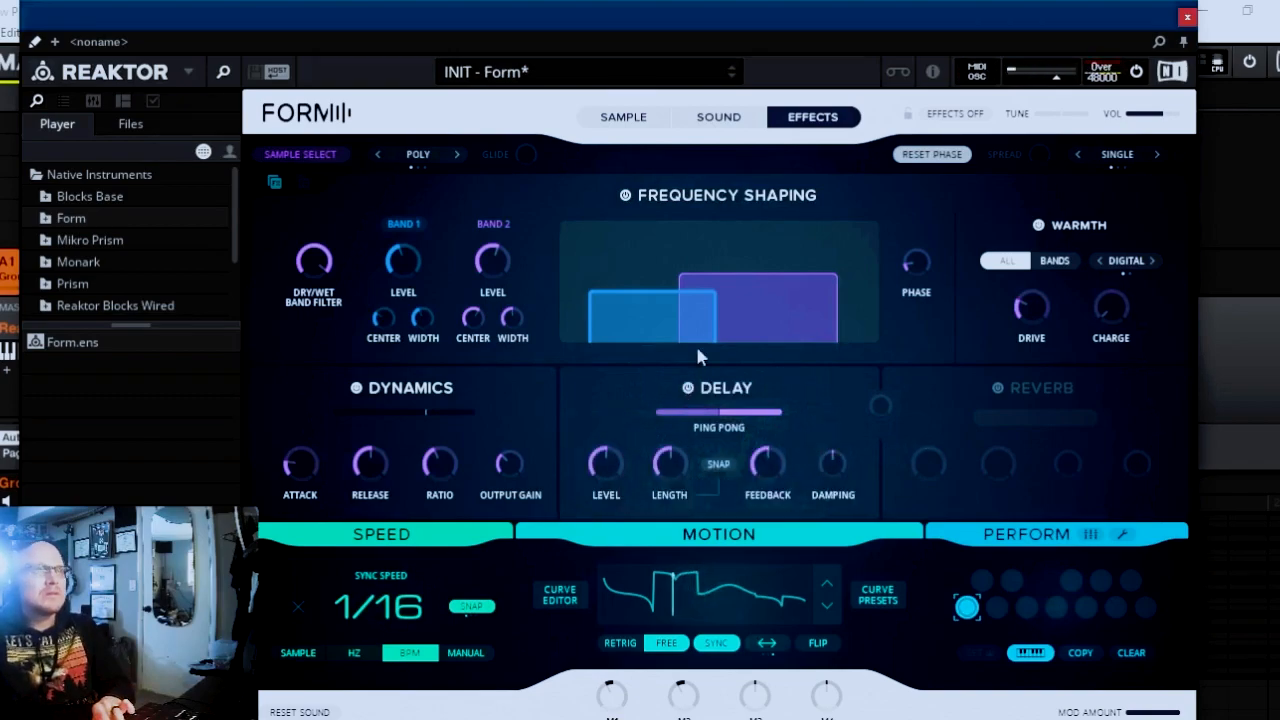
pyautogui.moveTo(605, 459)
pyautogui.mouseDown()
pyautogui.moveTo(603, 439)
pyautogui.moveTo(606, 463)
pyautogui.mouseUp()
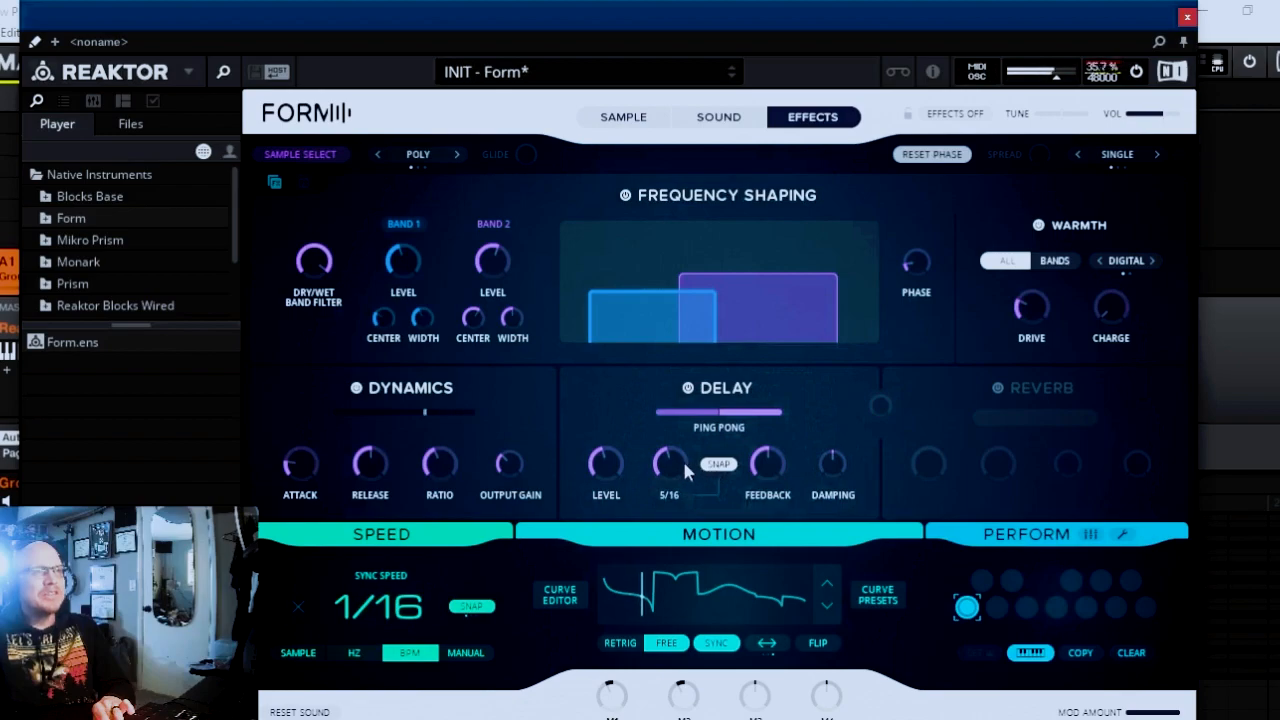
pyautogui.moveTo(668, 465); pyautogui.dragTo(668, 482)
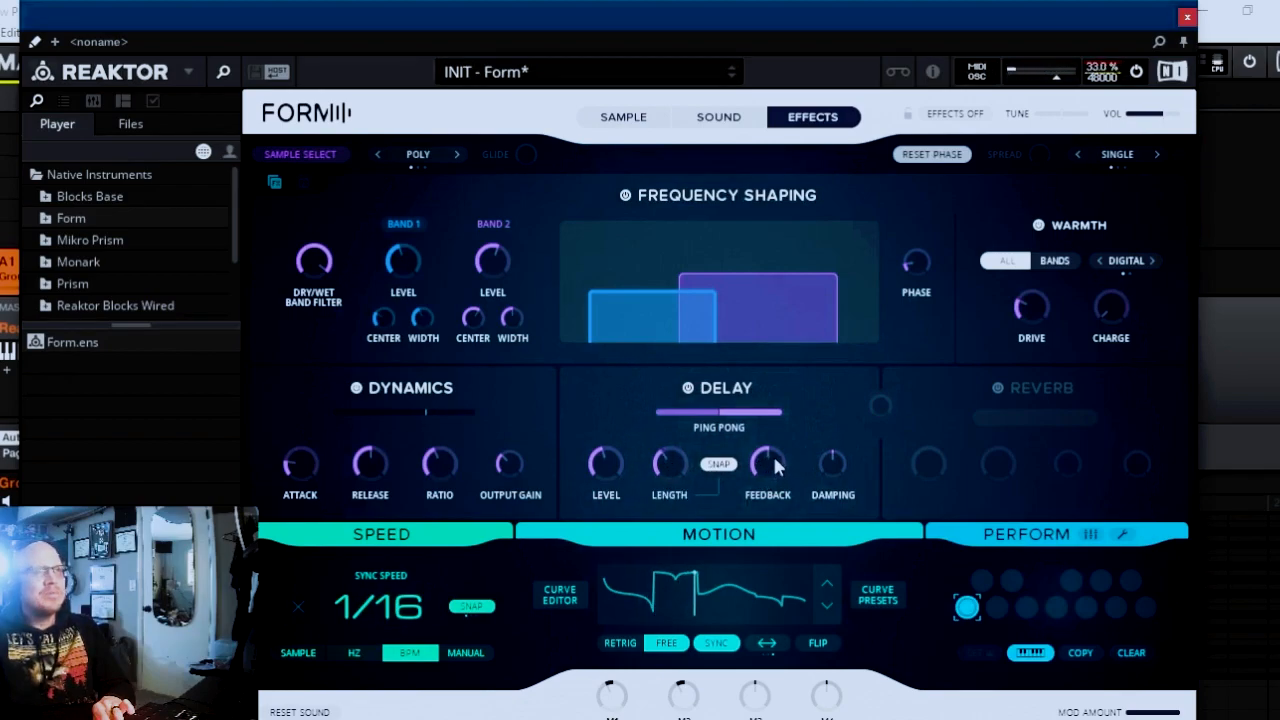
pyautogui.moveTo(769, 470); pyautogui.dragTo(774, 436)
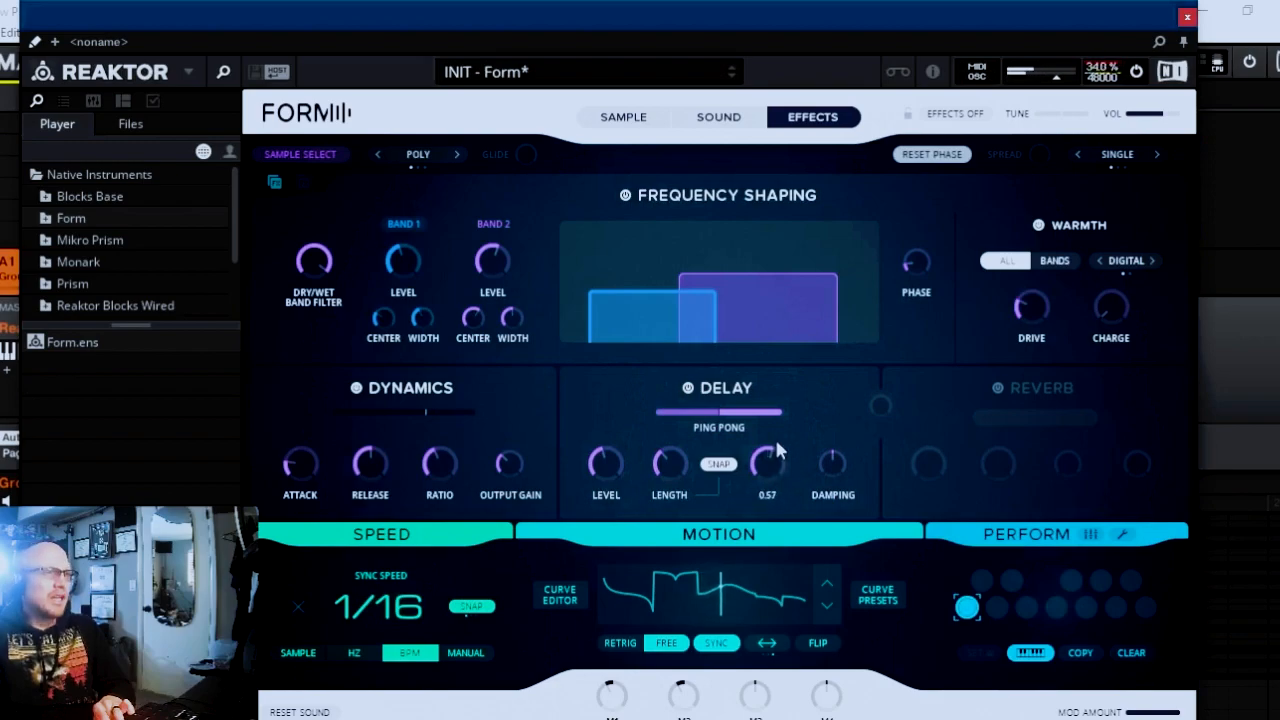
pyautogui.moveTo(828, 468); pyautogui.dragTo(836, 459)
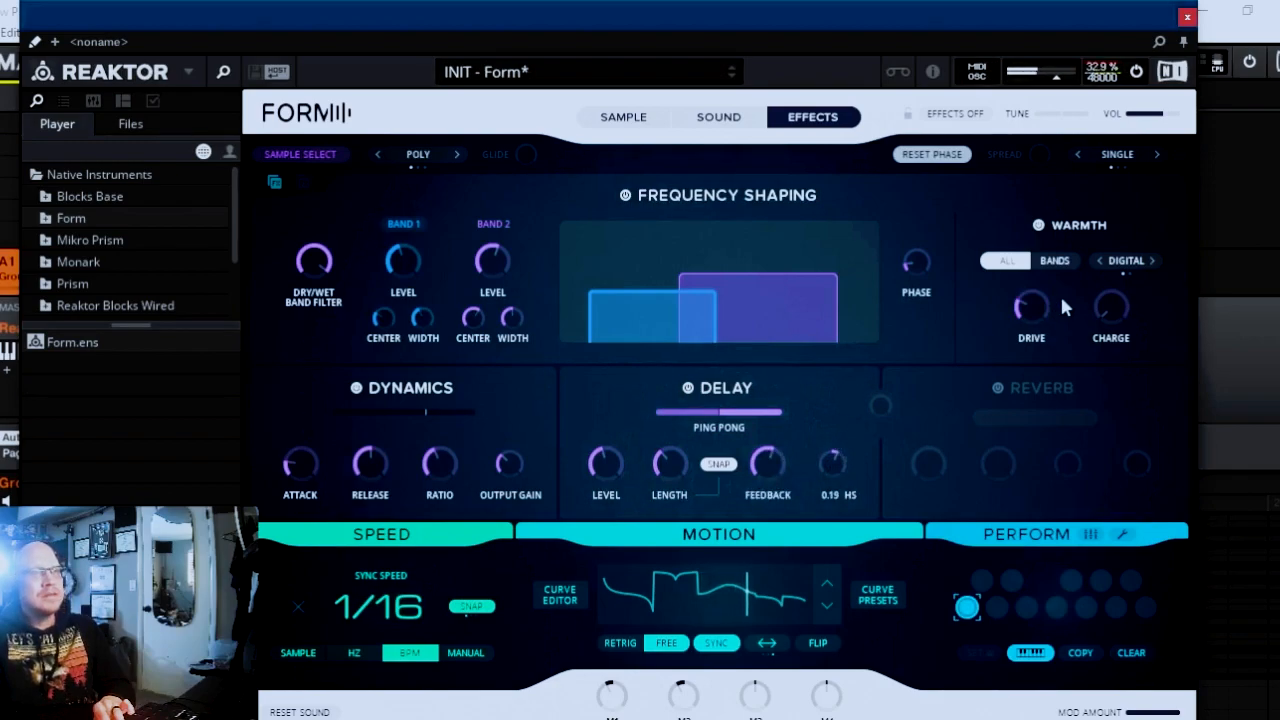
# Enable the reverb with a slightly higher level and the Space type, and return to the sample view.
pyautogui.click(998, 387)
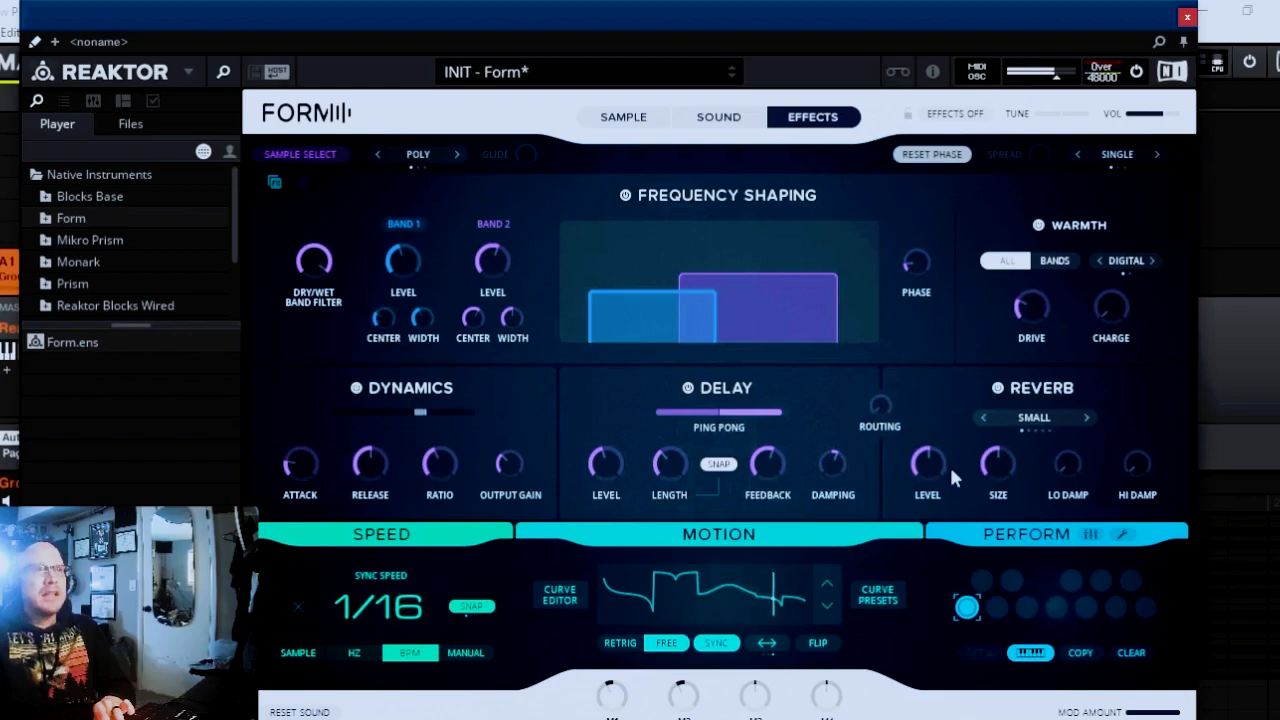
pyautogui.moveTo(932, 457); pyautogui.dragTo(933, 448)
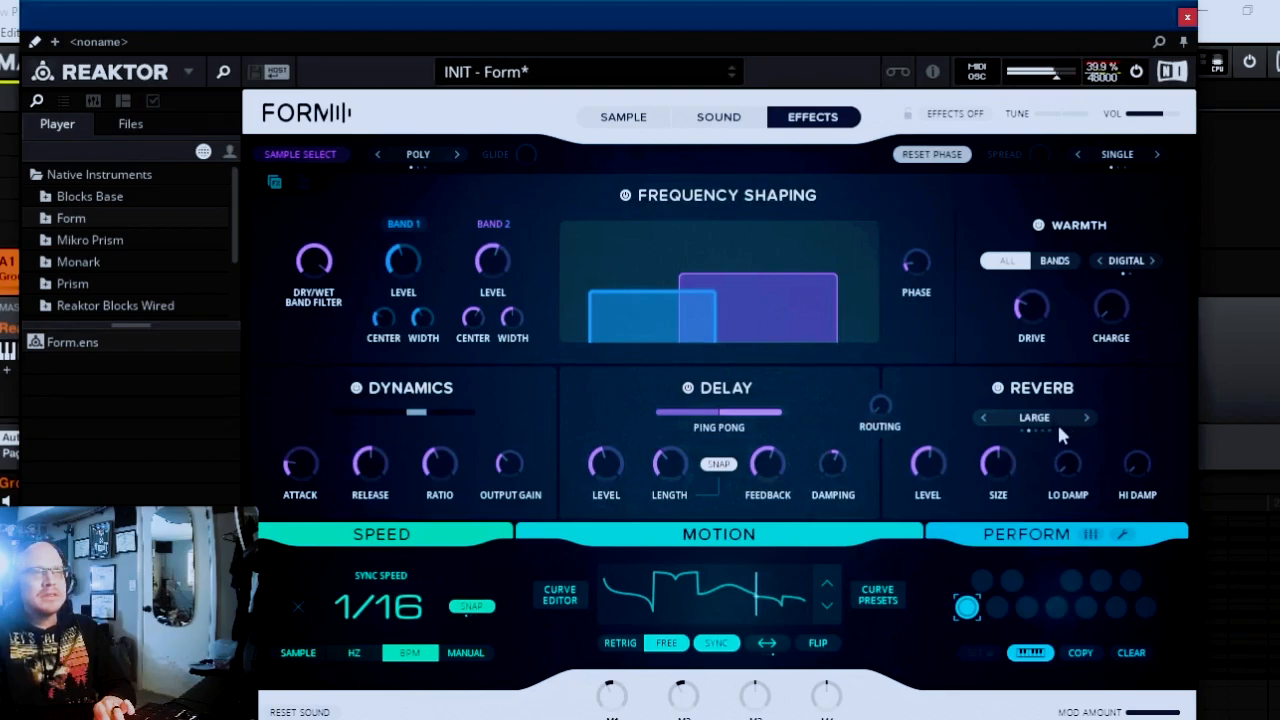
pyautogui.click(1087, 419)
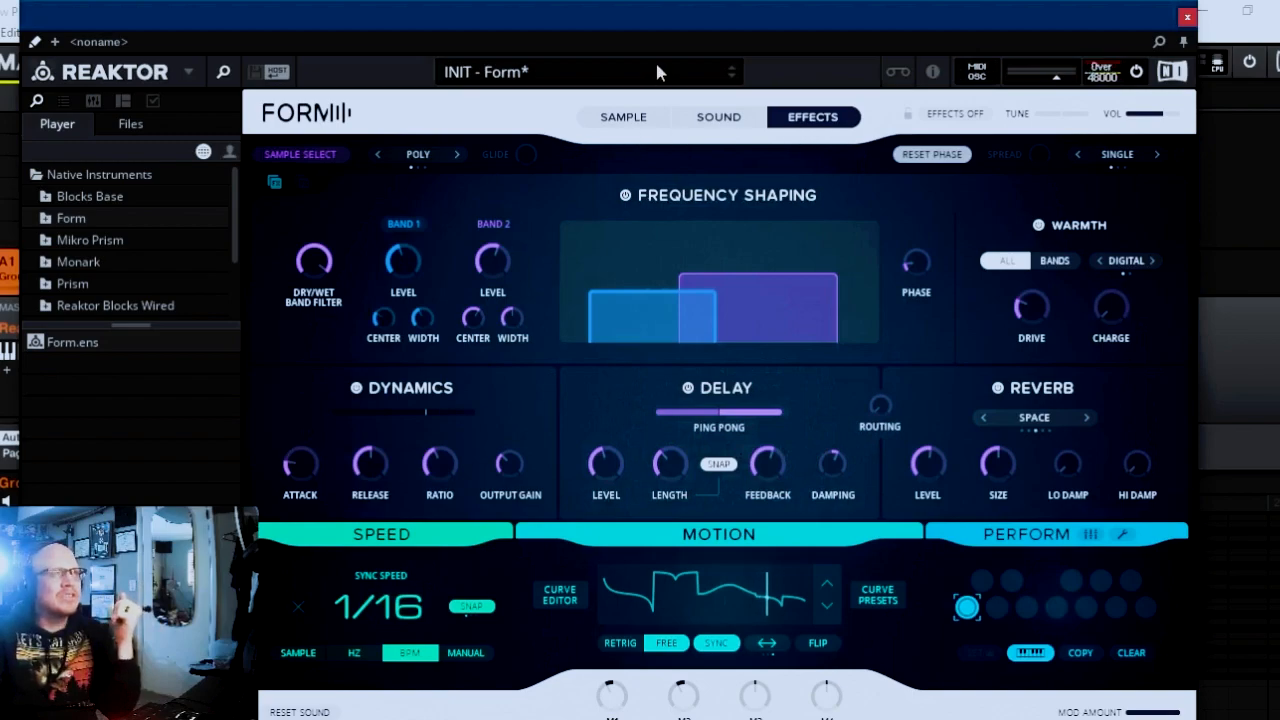
pyautogui.click(652, 120)
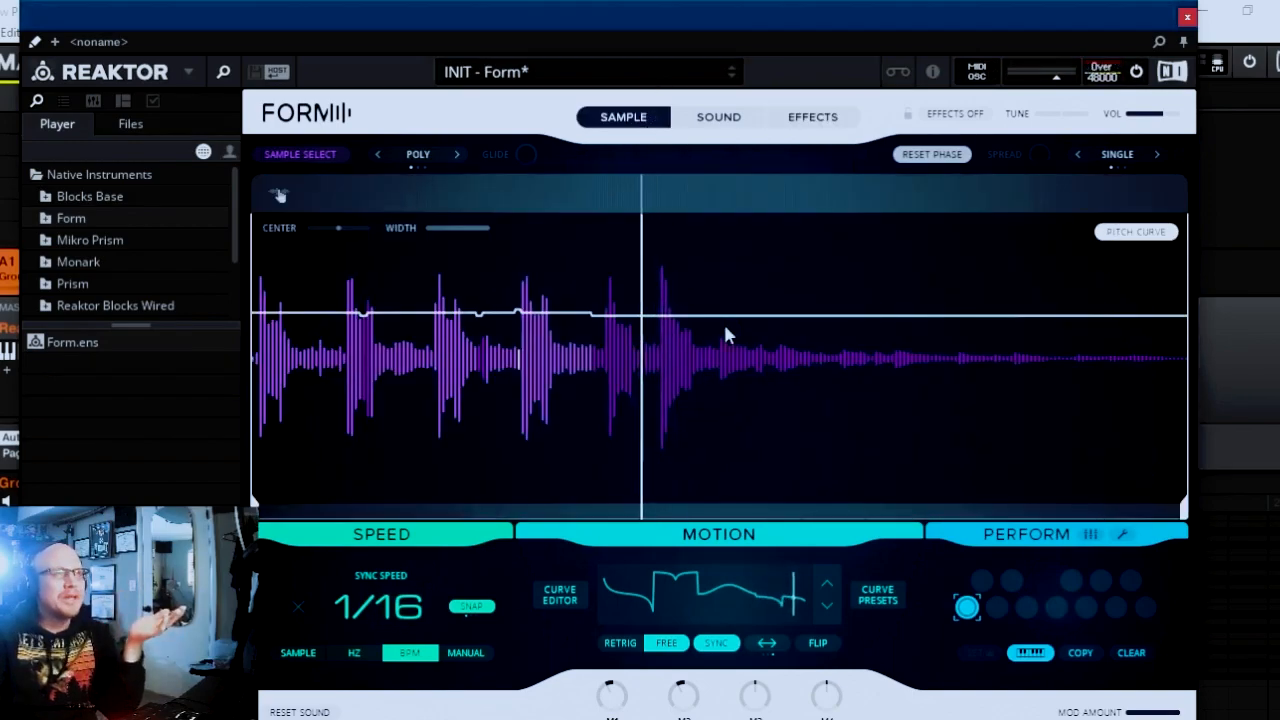